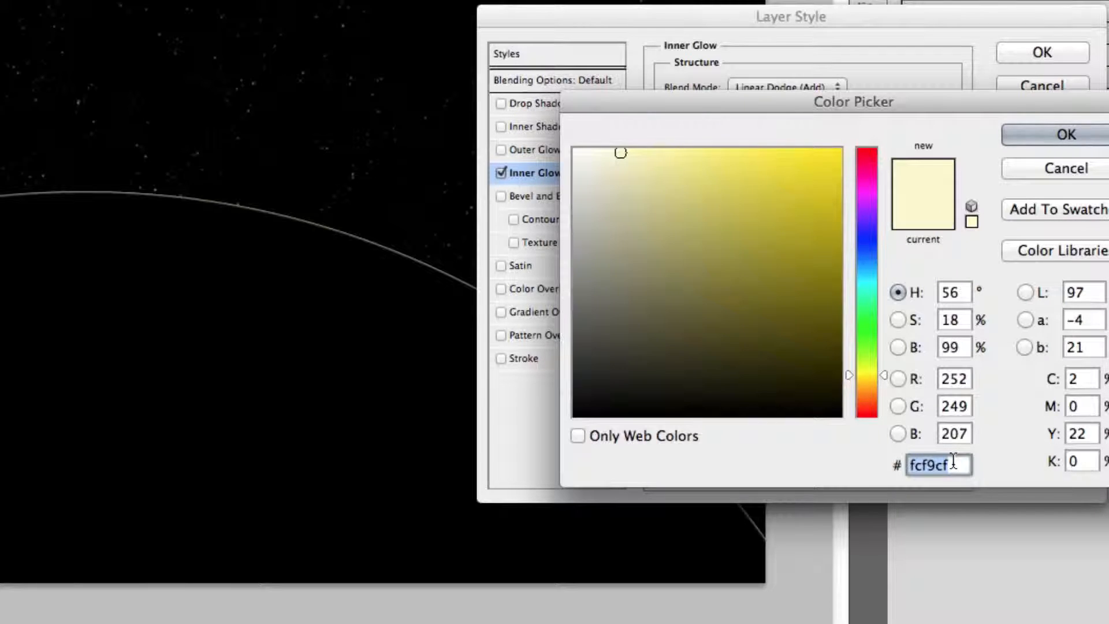
Set the Inner Glow colour to 62e7ff, its size to 20 px and its range to 60%.
type("62e7ff")
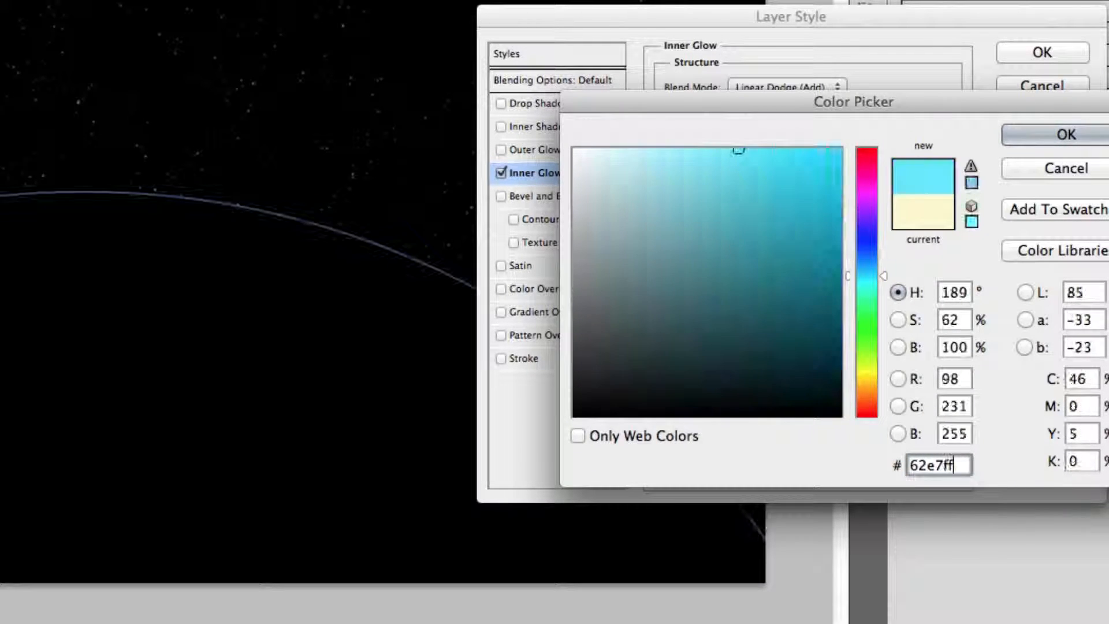
key("Return")
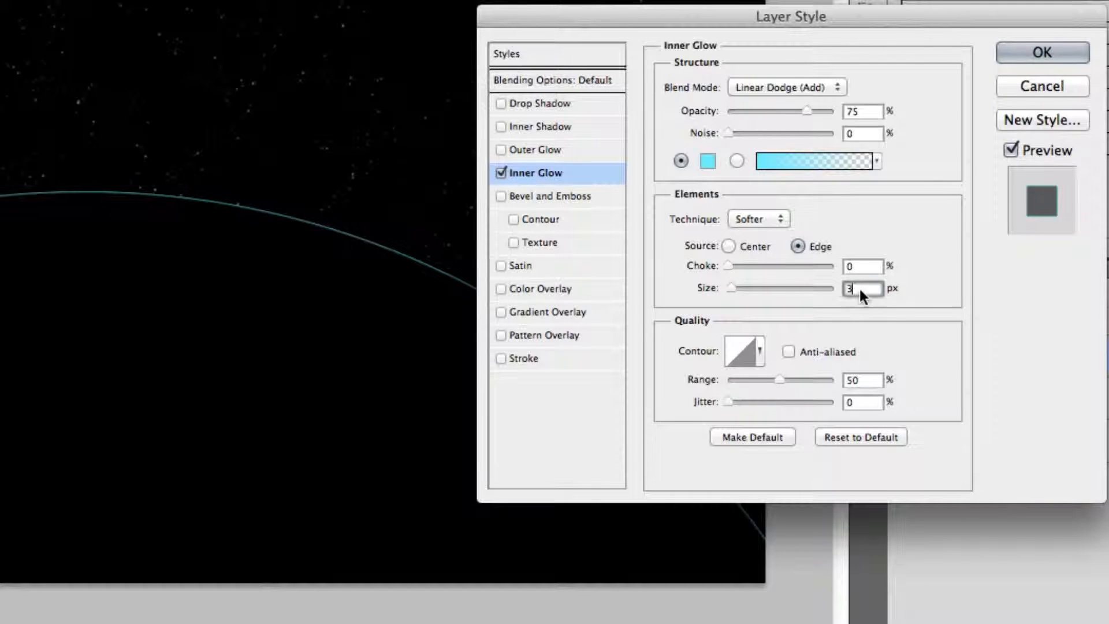
type("20")
key("Tab")
type("60")
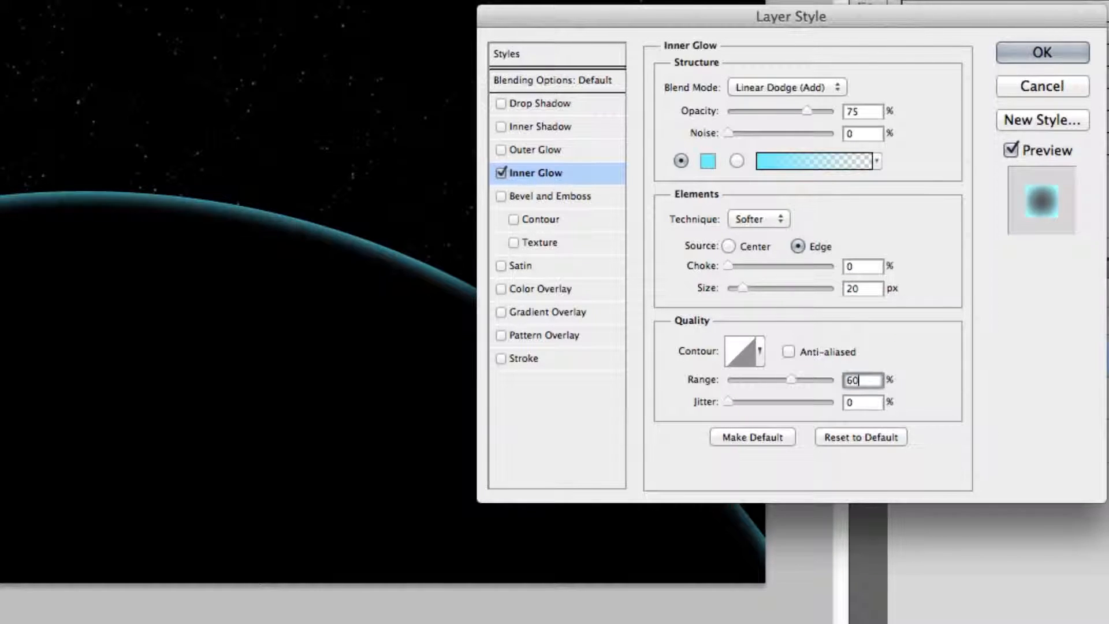
Enable Outer Glow with Linear Dodge (Add) blend mode, colour 59b3ff and size 10 px.
left_click(567, 149)
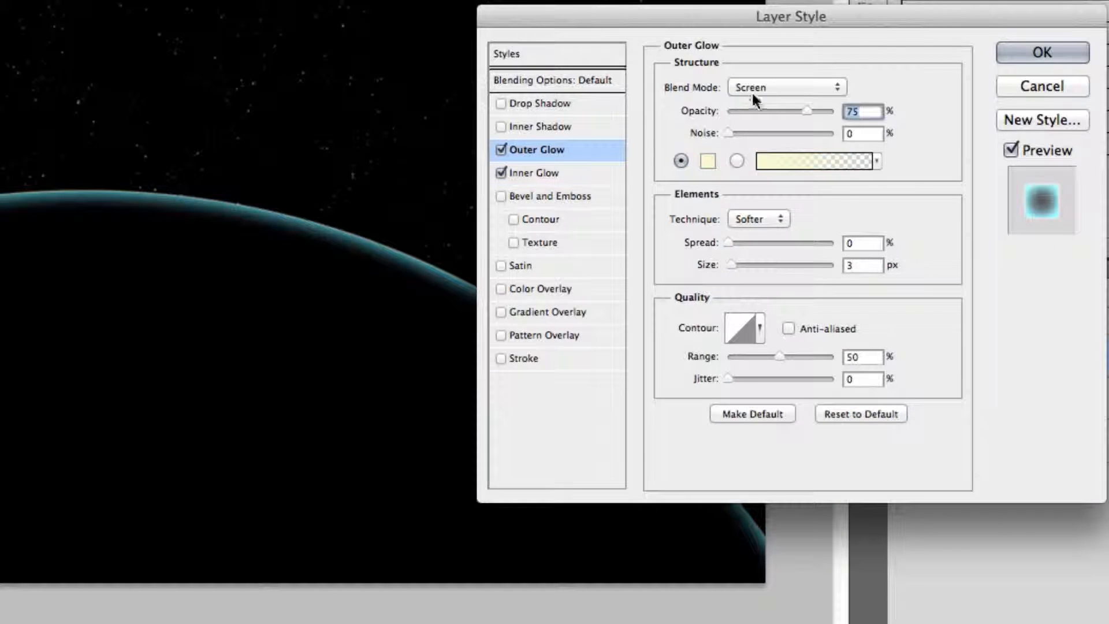
left_click(771, 88)
left_click(771, 112)
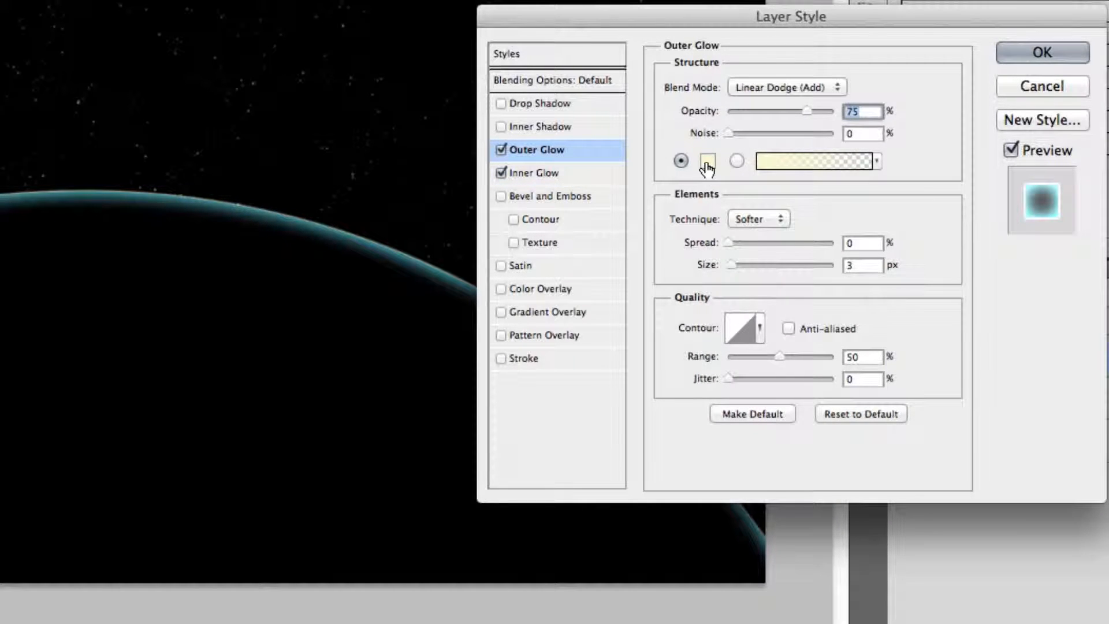
left_click(707, 161)
double_click(939, 463)
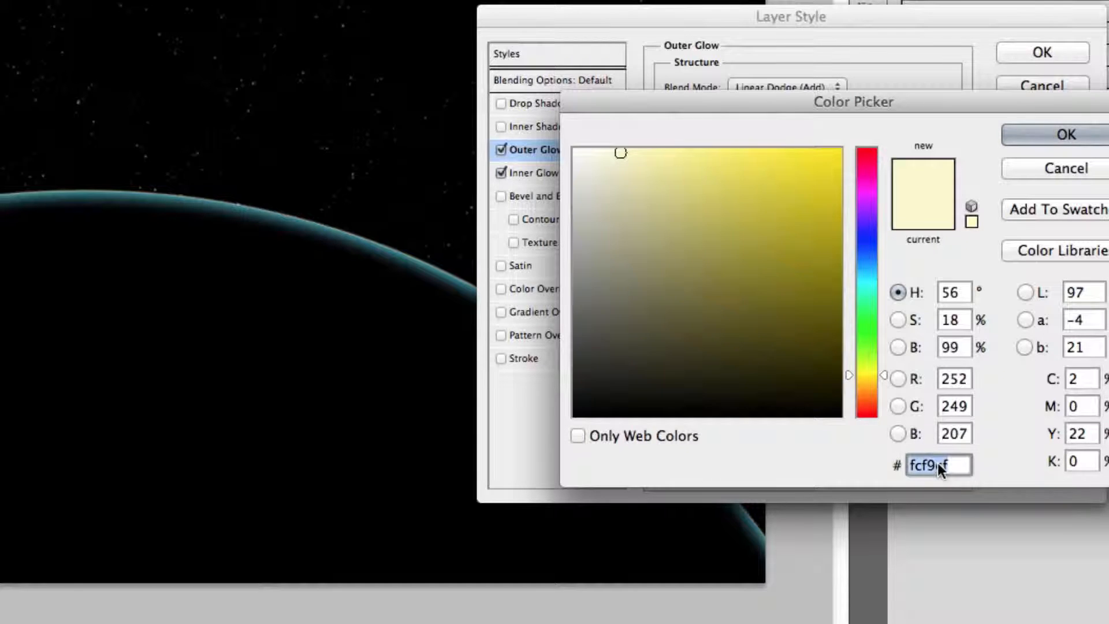
type("5")
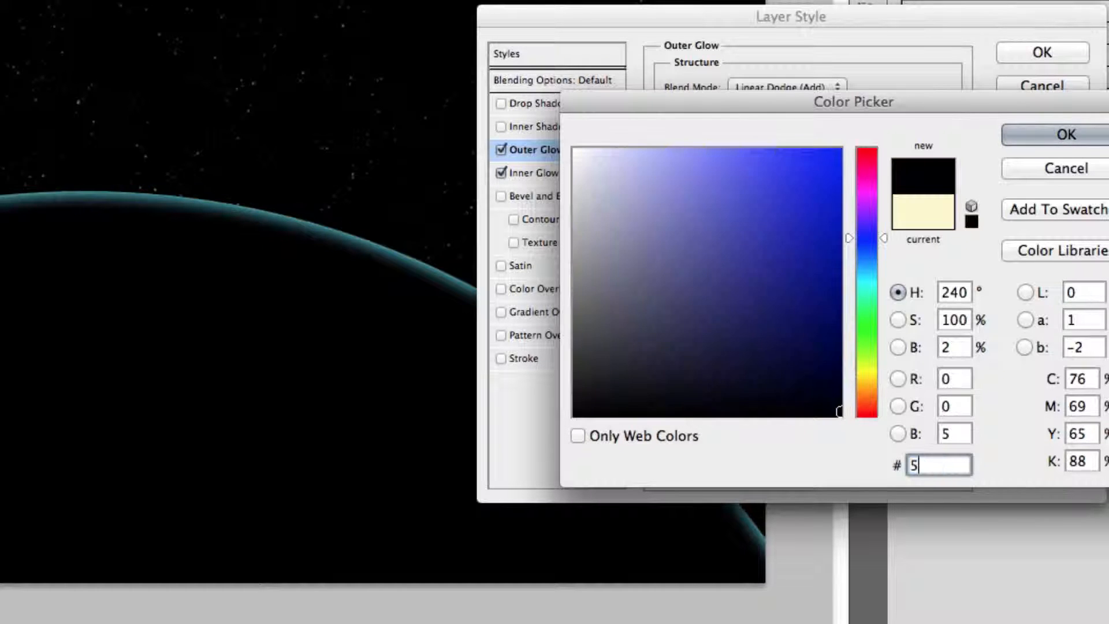
type("9b3ff")
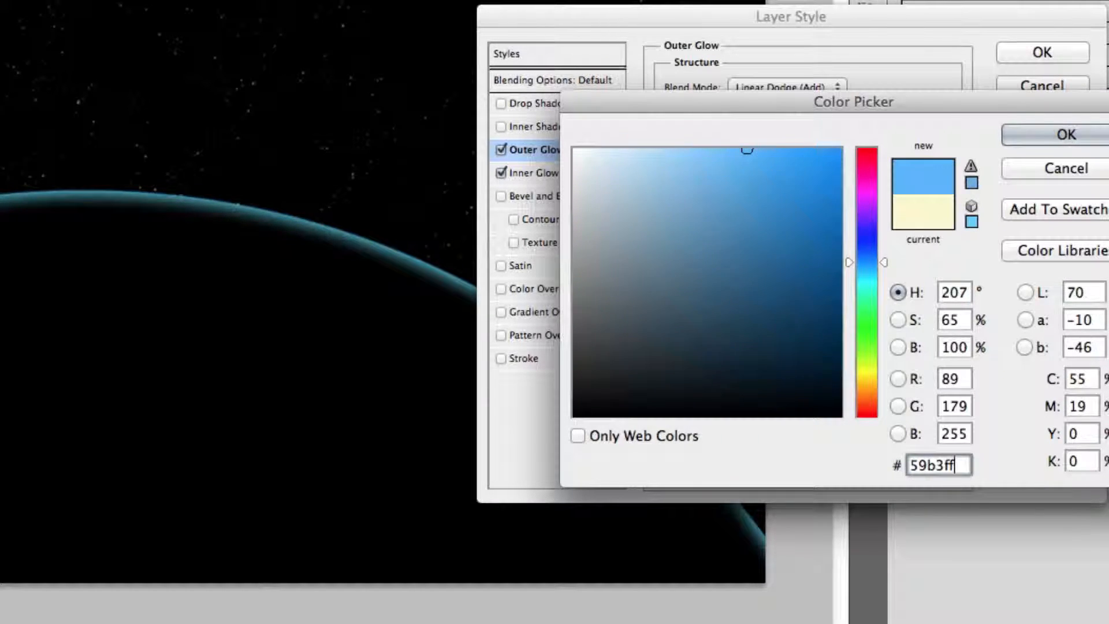
key("Return")
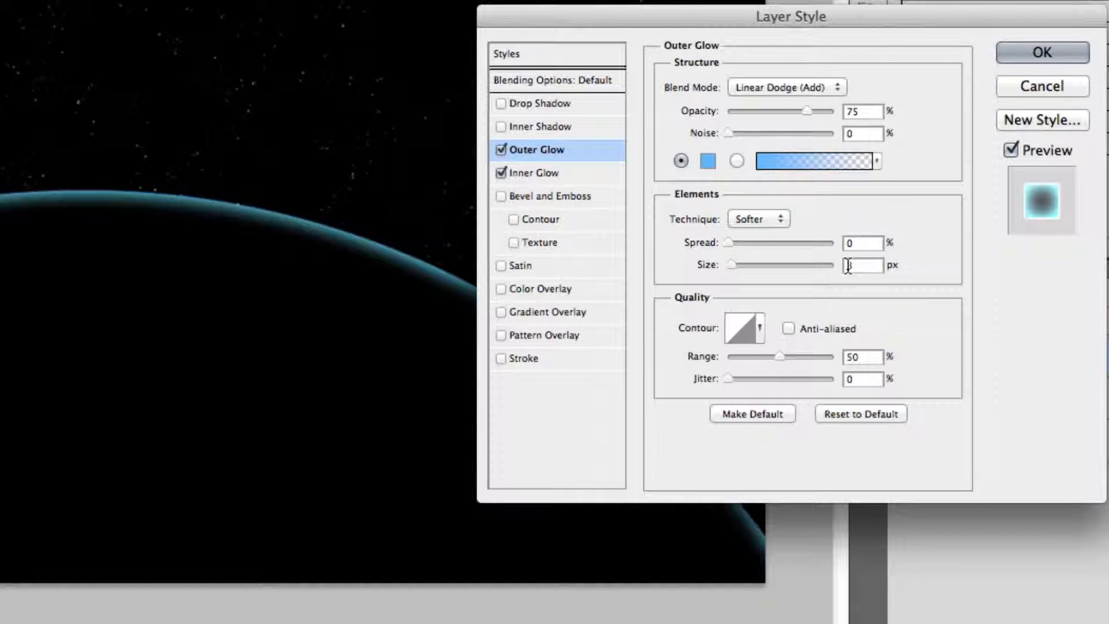
type("10")
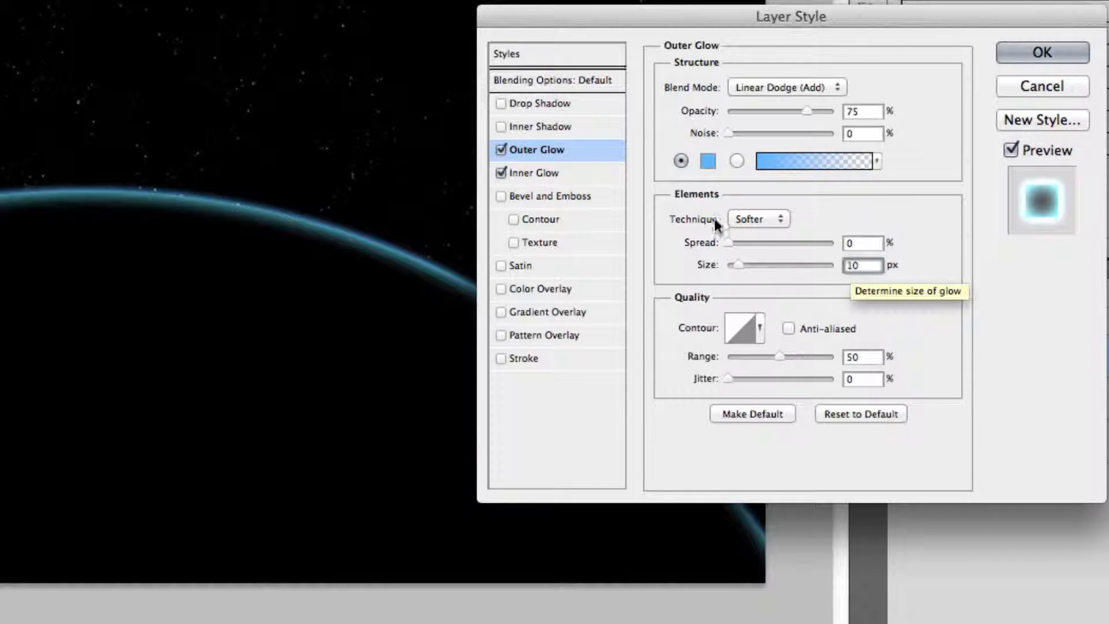
Enable Inner Shadow with Linear Dodge (Add) blend mode and shadow colour 3599ff.
left_click(557, 127)
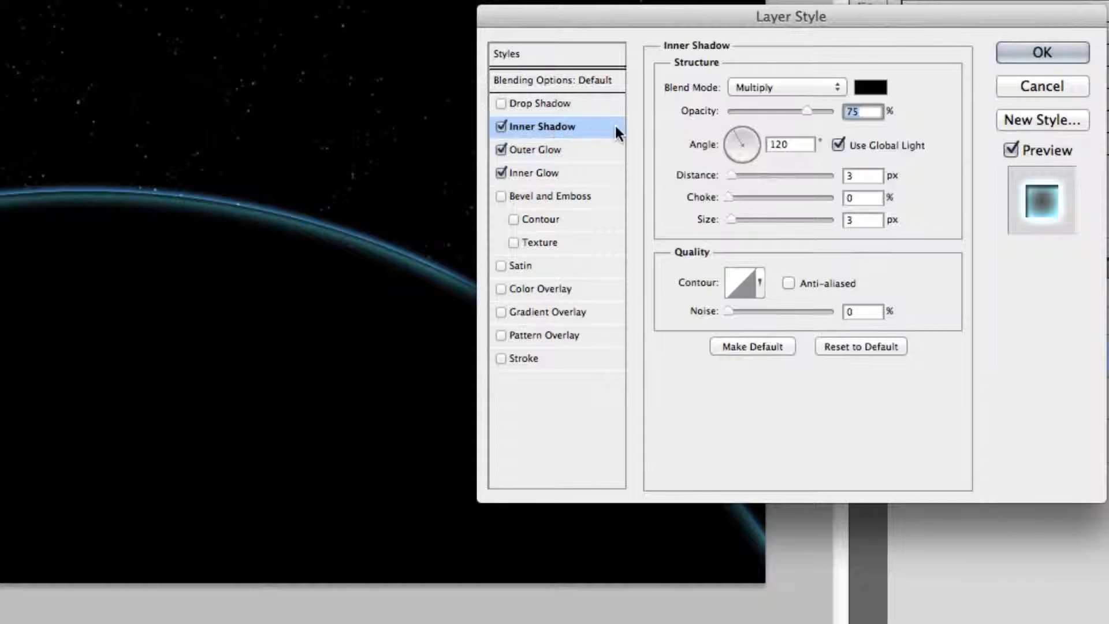
left_click(825, 87)
left_click(788, 195)
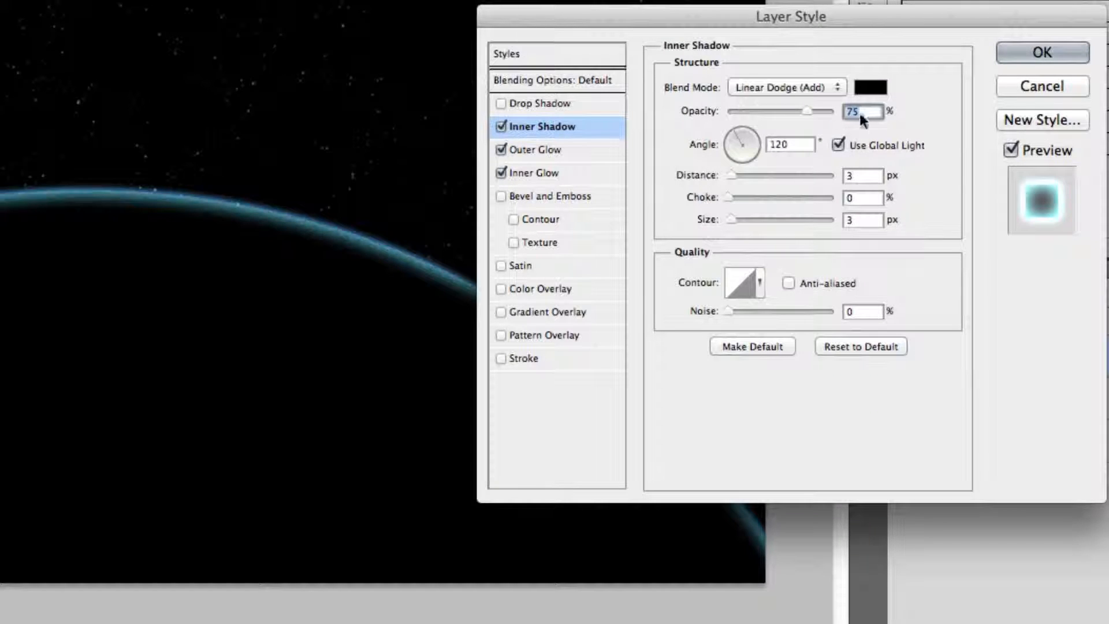
left_click(871, 90)
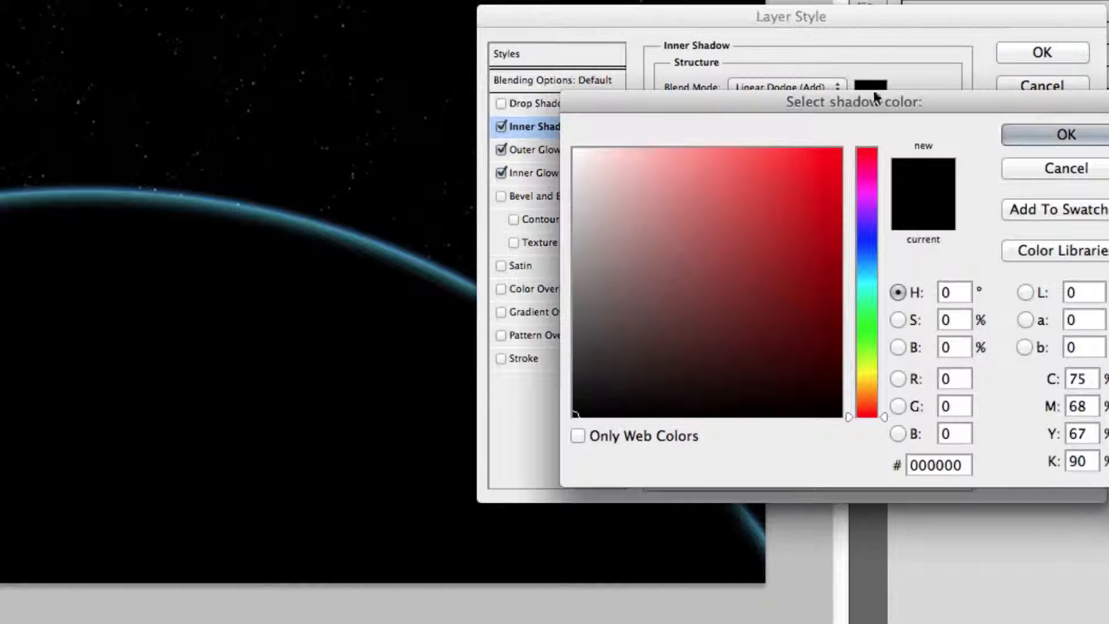
double_click(938, 455)
type("3599")
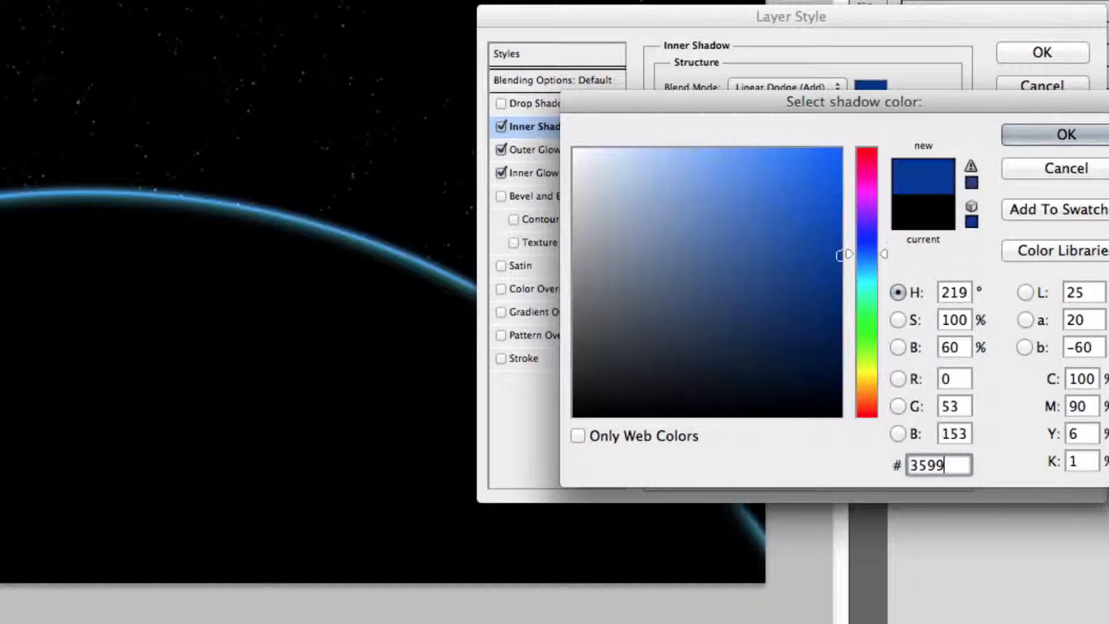
type("ff")
key("Return")
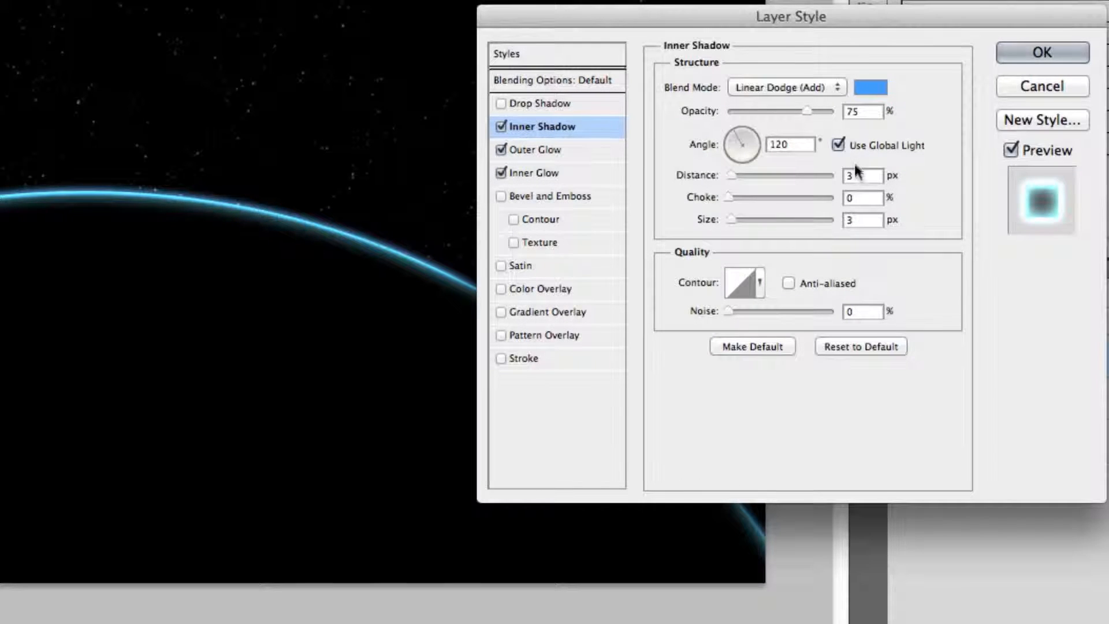
Turn off global light and set the inner shadow angle to 90°, distance 10 px and size 70 px, then apply the style.
left_click(854, 143)
double_click(796, 144)
type("9")
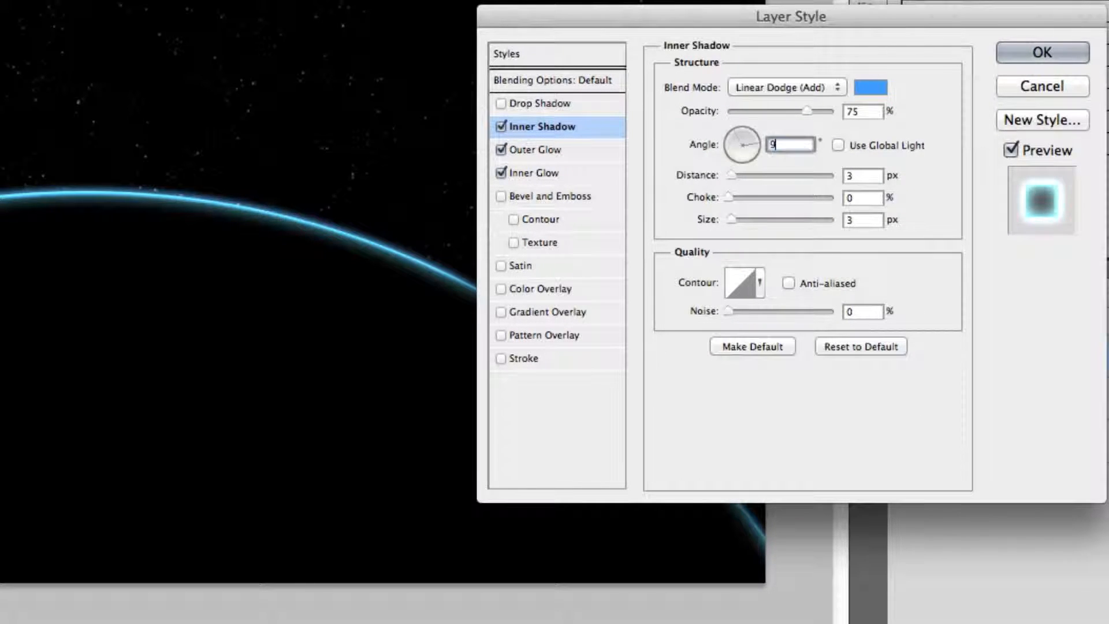
type("0")
double_click(866, 175)
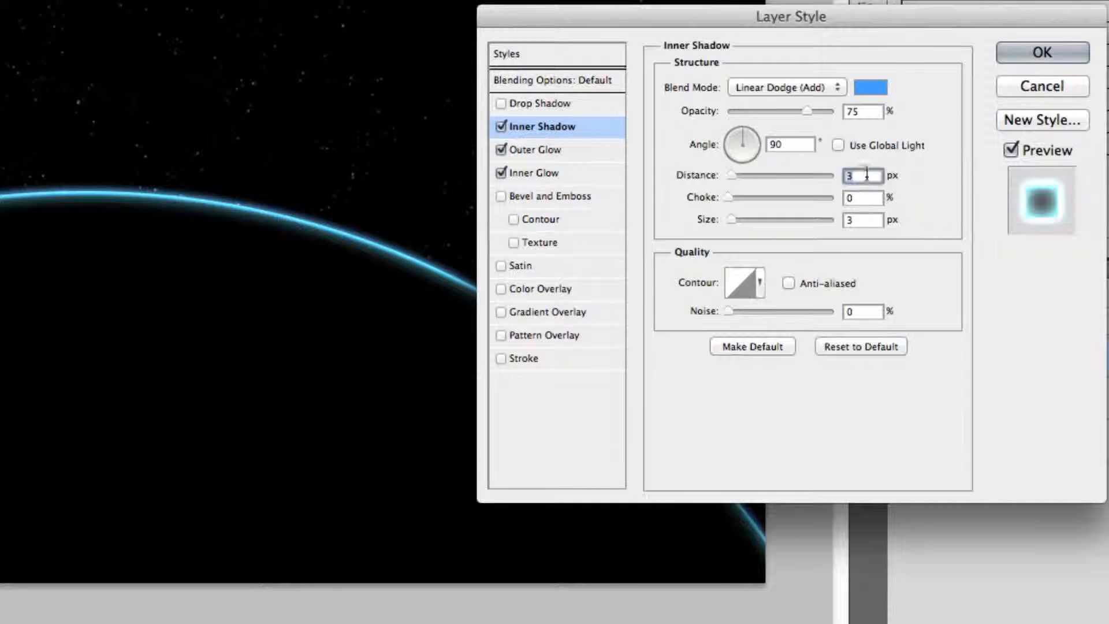
type("10")
key("Tab")
key("Tab")
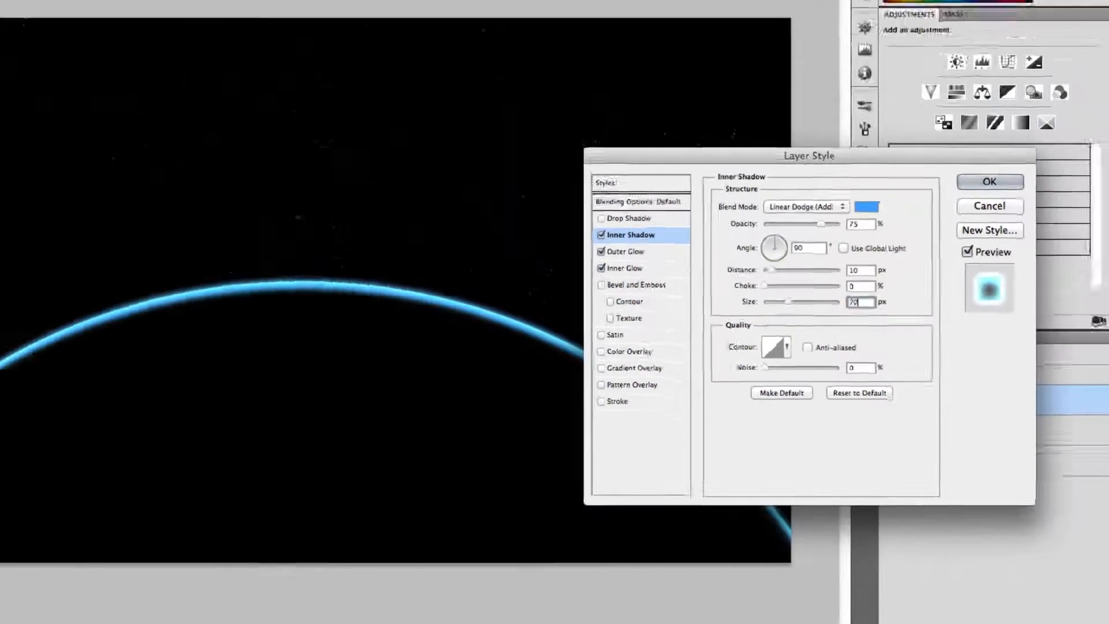
type("70")
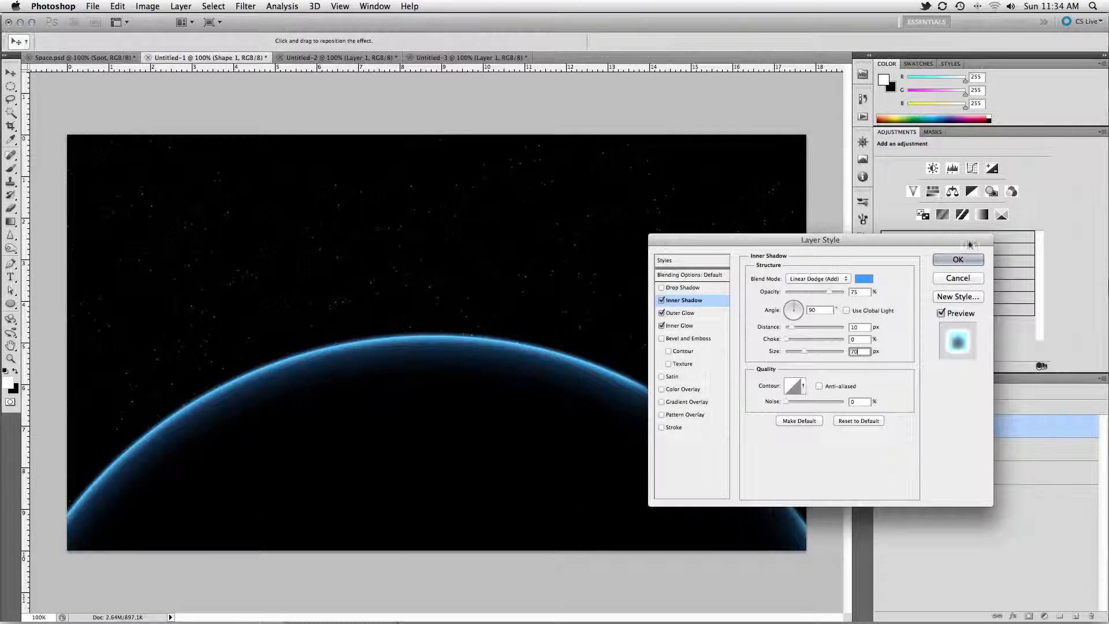
left_click(958, 260)
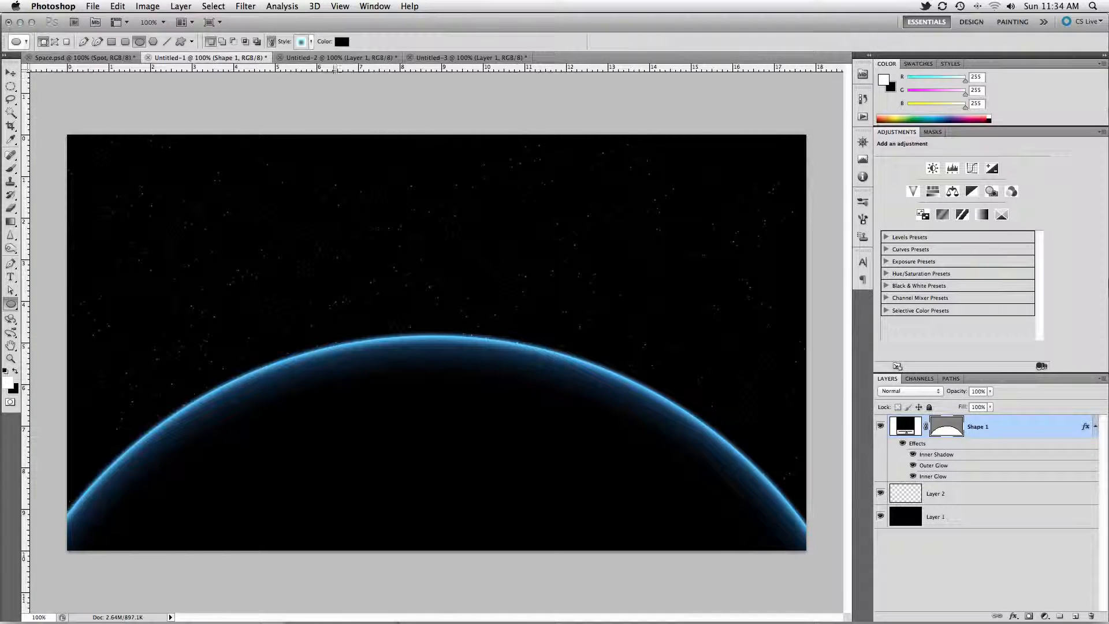
Copy the Earth texture image from Untitled-2 into the space document as a new layer and position it.
left_click(338, 57)
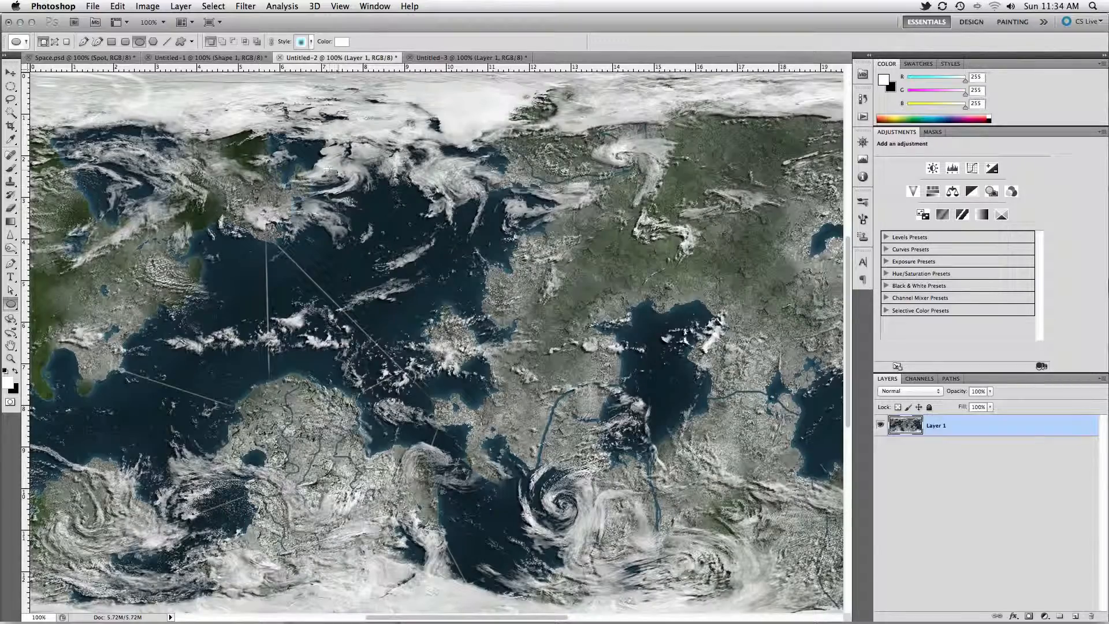
key("super+minus")
key("v")
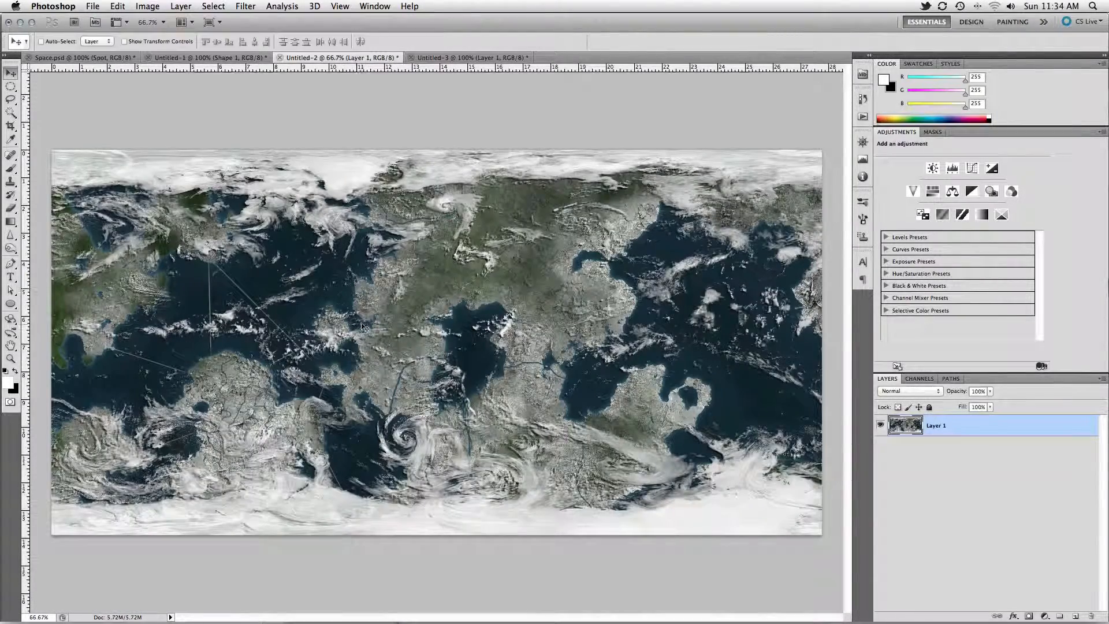
left_click_drag(364, 327, 403, 372)
key("super+minus")
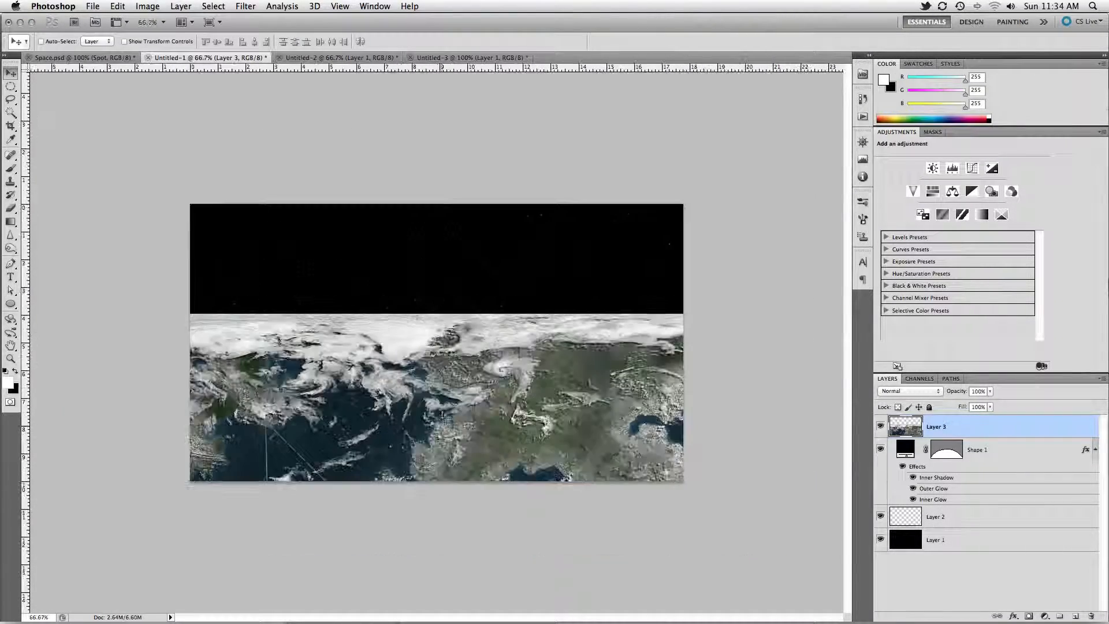
left_click_drag(444, 416, 402, 412)
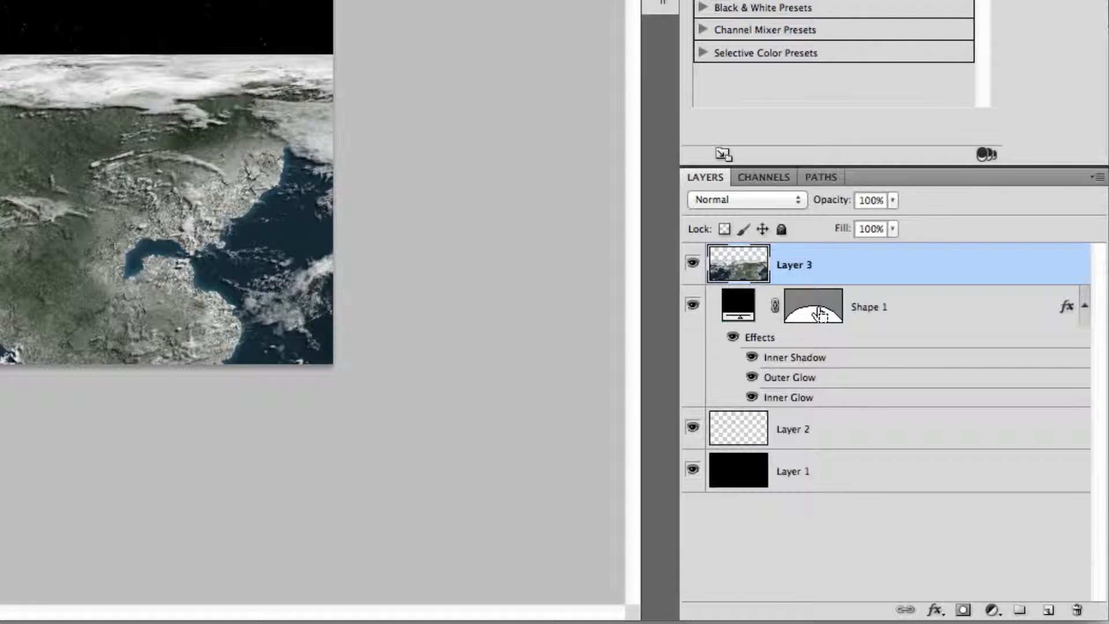
Load the planet shape as a selection and apply Spherize at 100% to the Earth texture layer.
left_click(820, 314, "super")
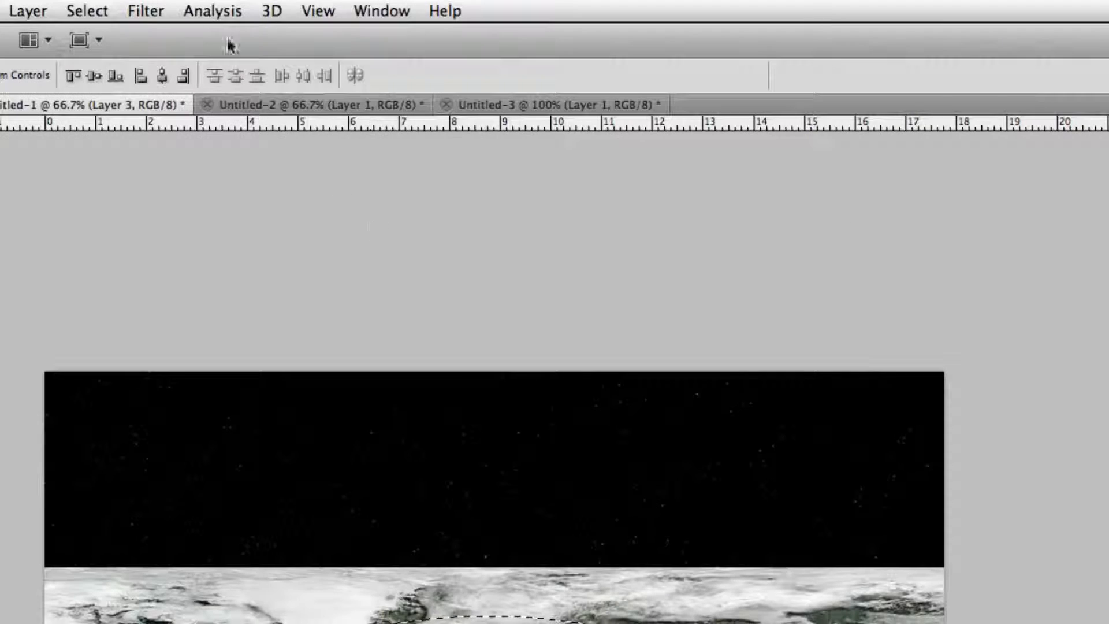
left_click(153, 9)
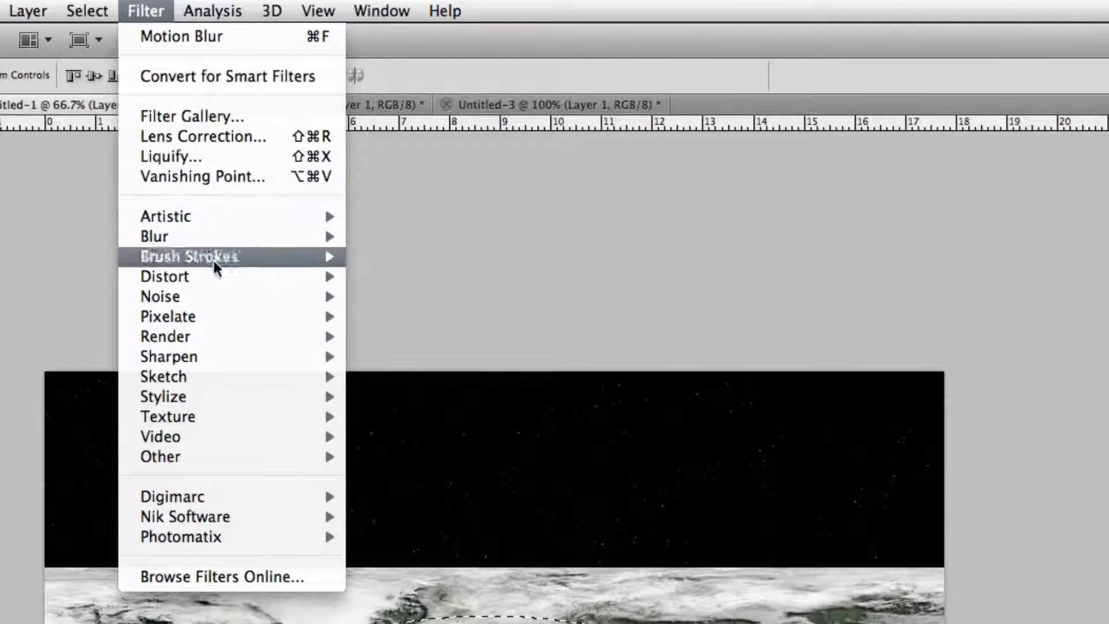
mouse_move(214, 277)
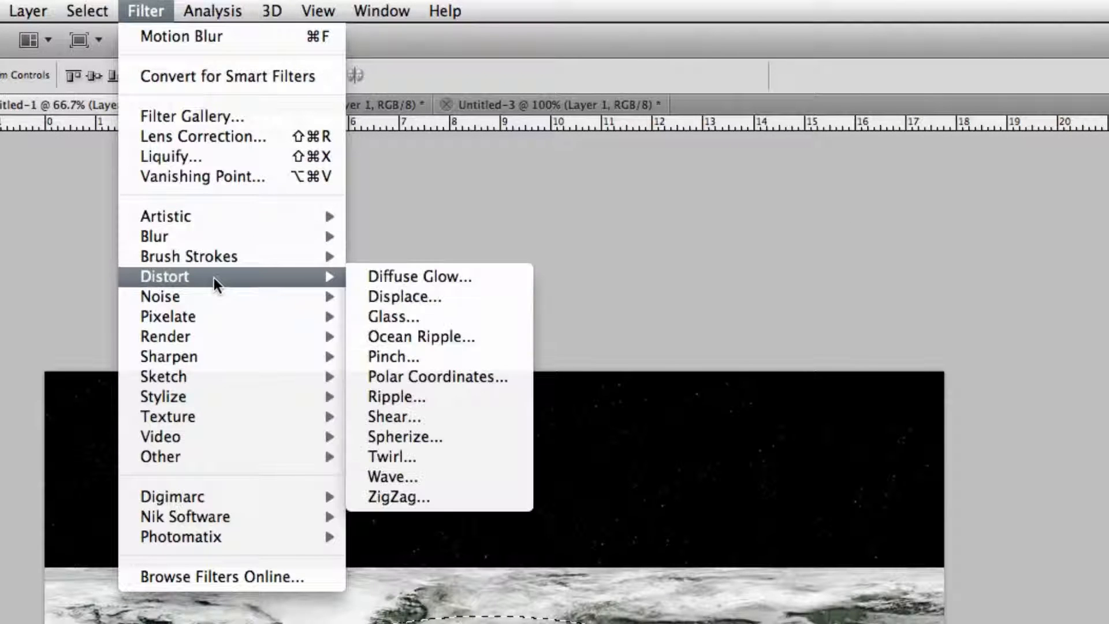
left_click(432, 436)
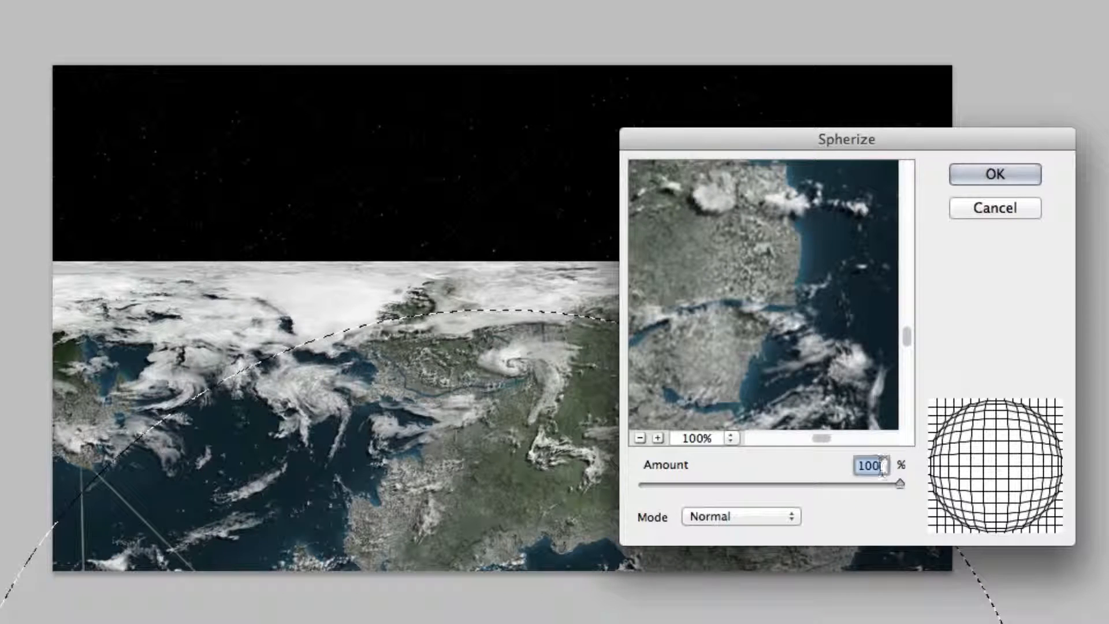
left_click(993, 181)
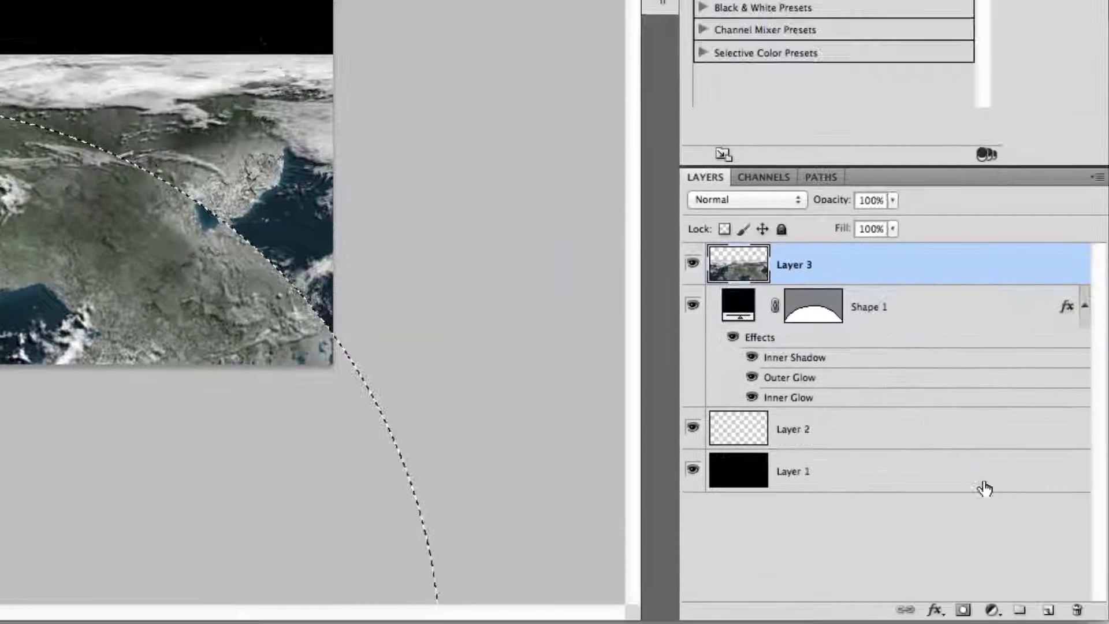
Add a layer mask from the planet selection and set the Earth layer's blend mode to Overlay.
left_click(966, 611)
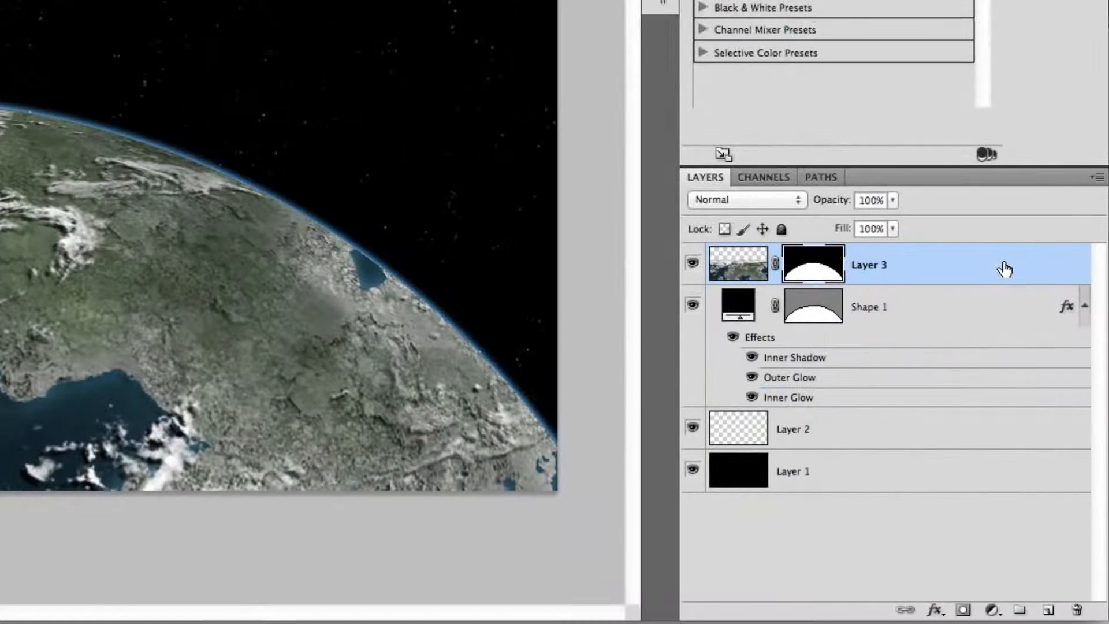
left_click(800, 201)
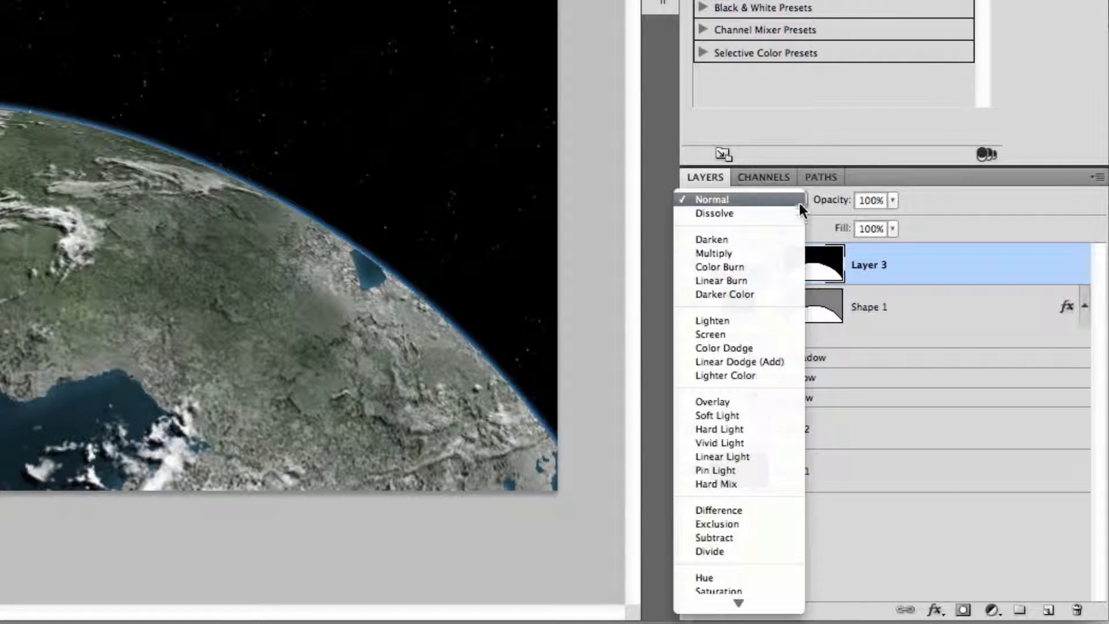
left_click(761, 401)
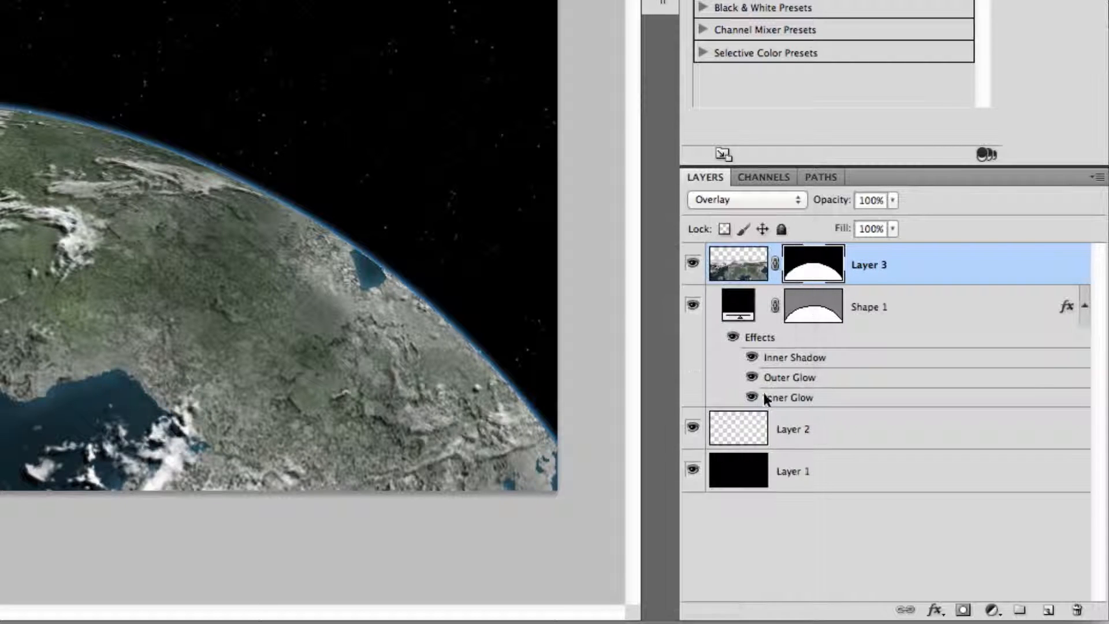
Set the Earth layer's opacity to 70% and select the Shape 1 layer.
left_click(893, 200)
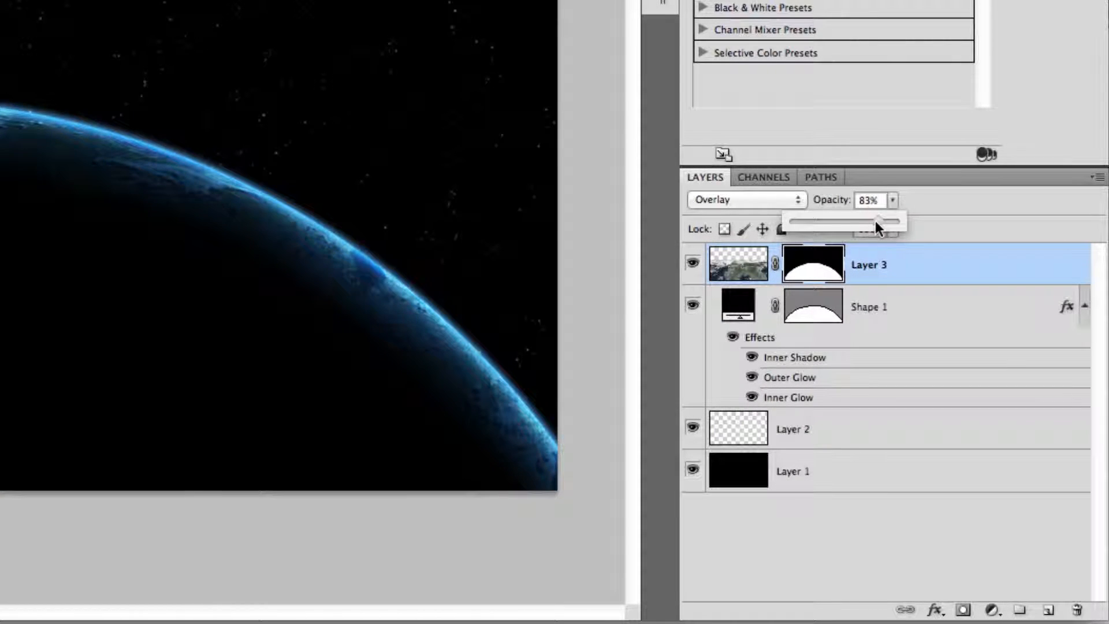
key("Up")
left_click(918, 251)
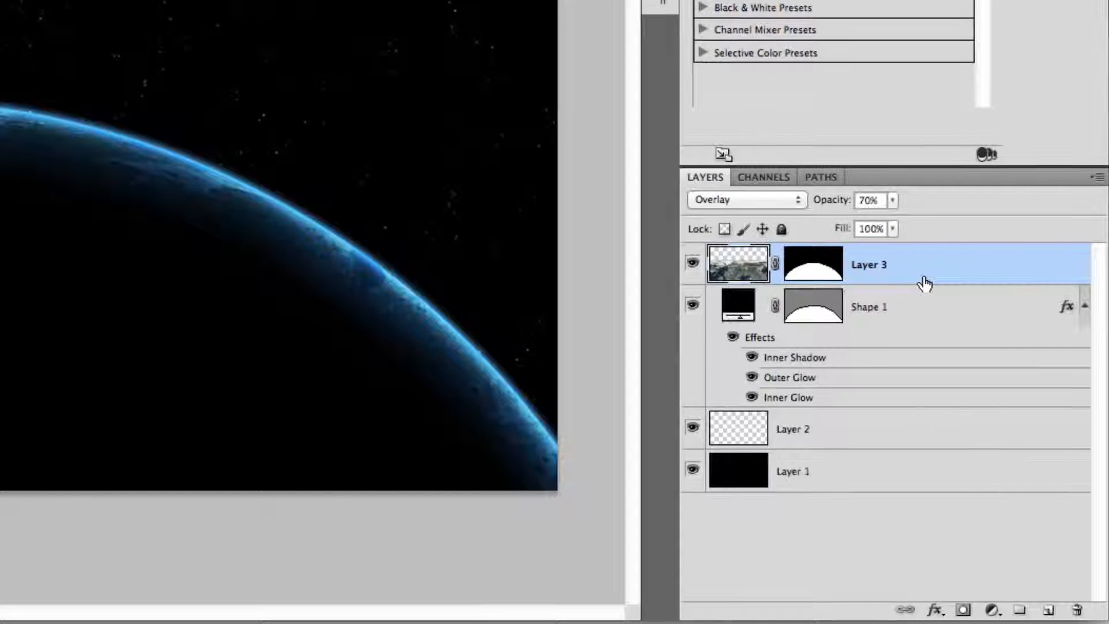
left_click(931, 317)
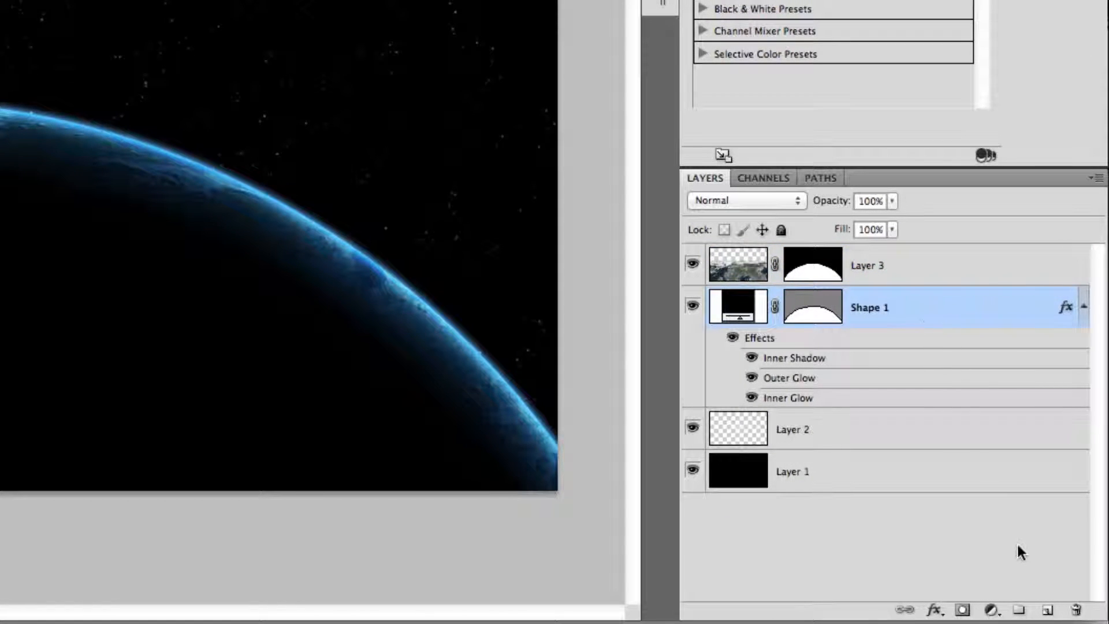
Add a new empty layer above Shape 1 and reduce the soft brush's size.
left_click(1050, 610)
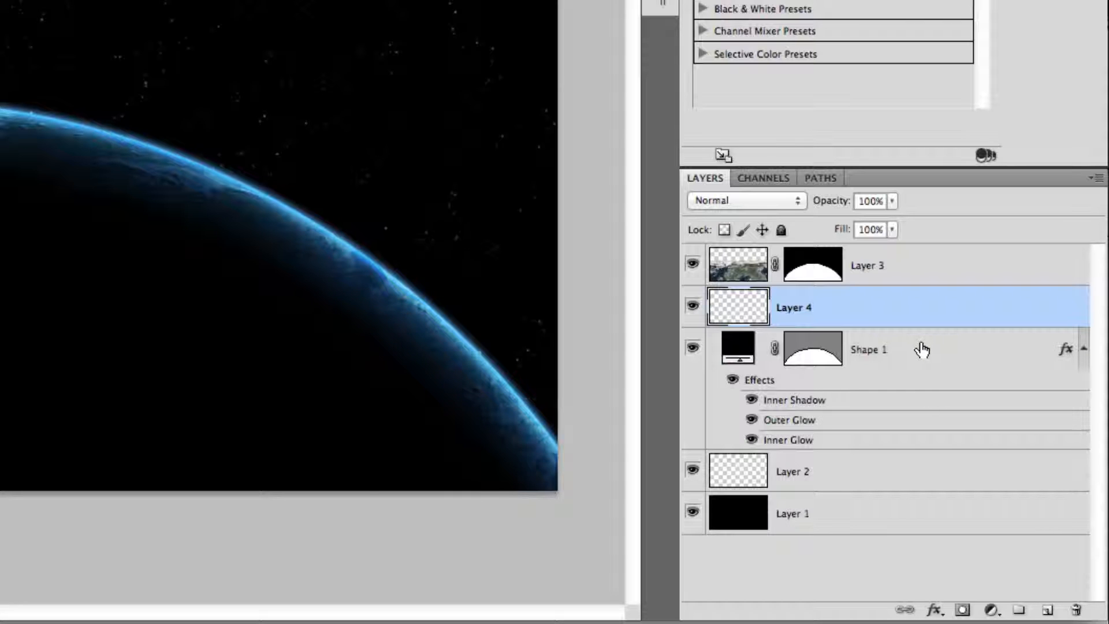
left_click(810, 363, "super")
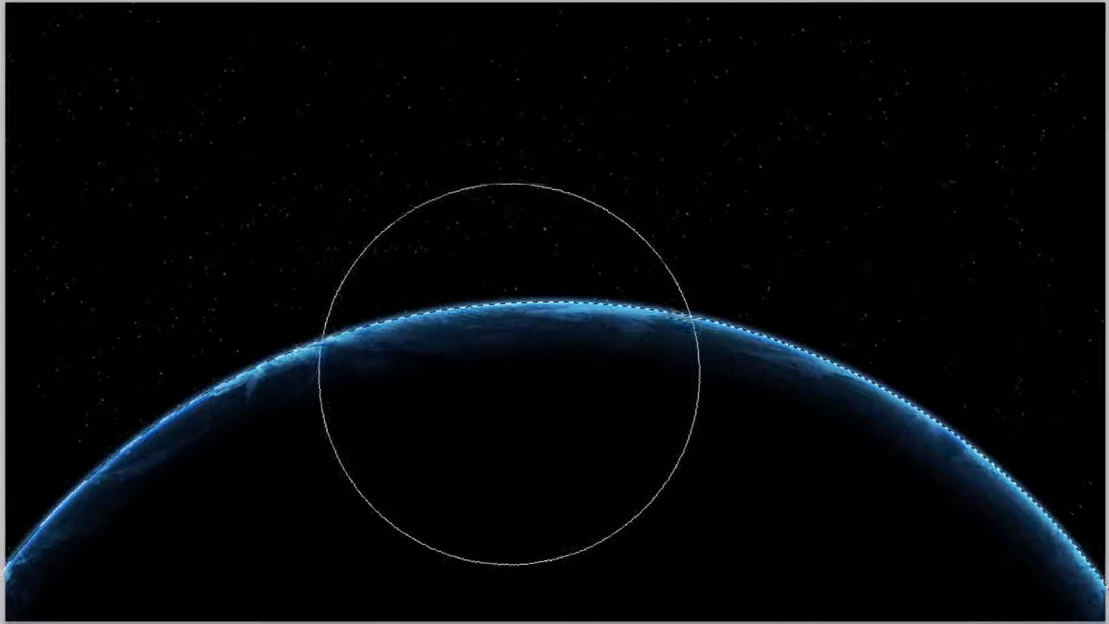
right_click(432, 361)
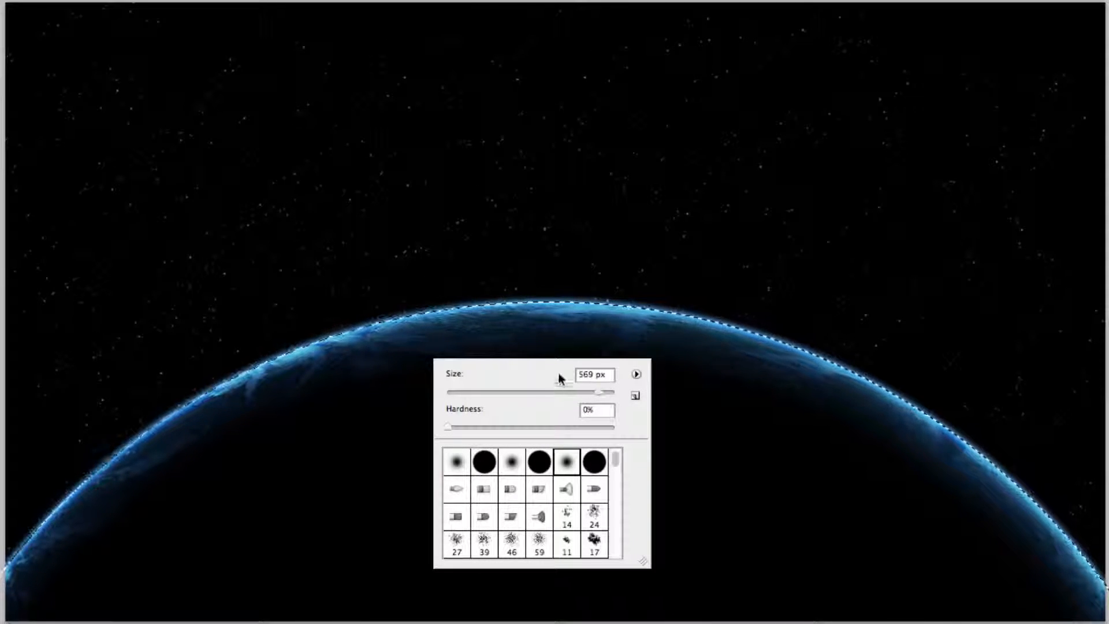
left_click_drag(612, 376, 583, 375)
key("Return")
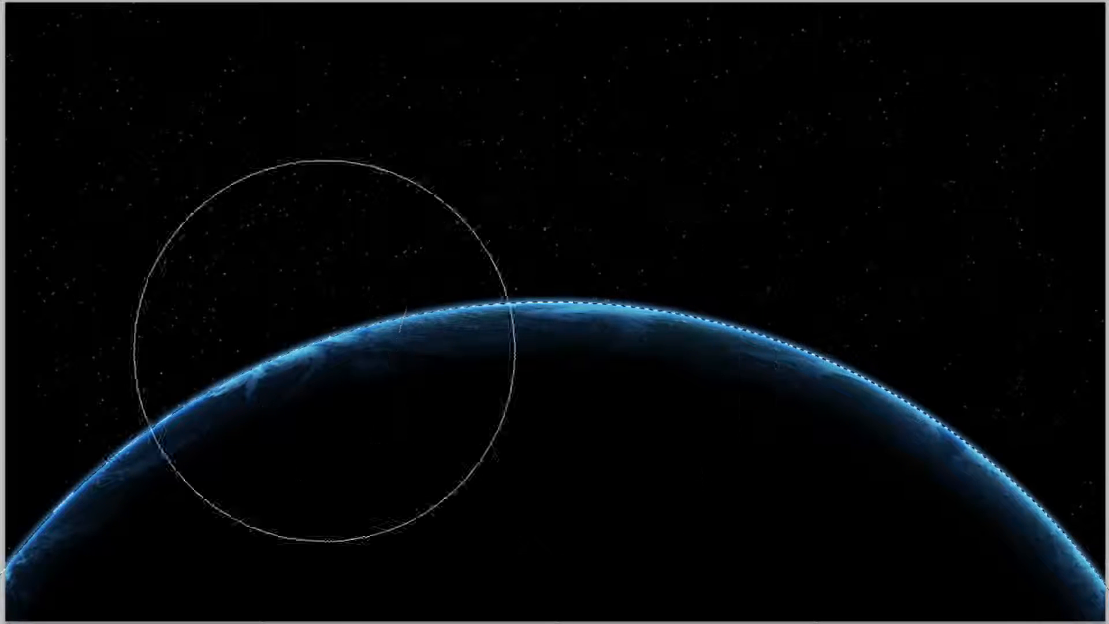
Set the foreground color to #aed0ff.
left_click(1, 376)
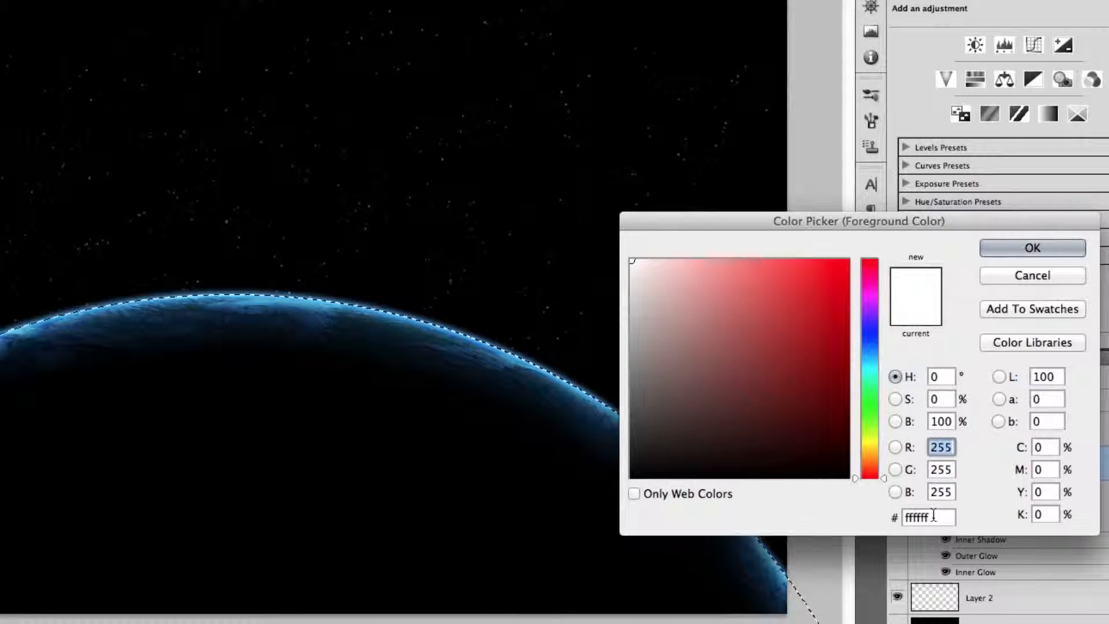
double_click(933, 514)
type("0aed0f")
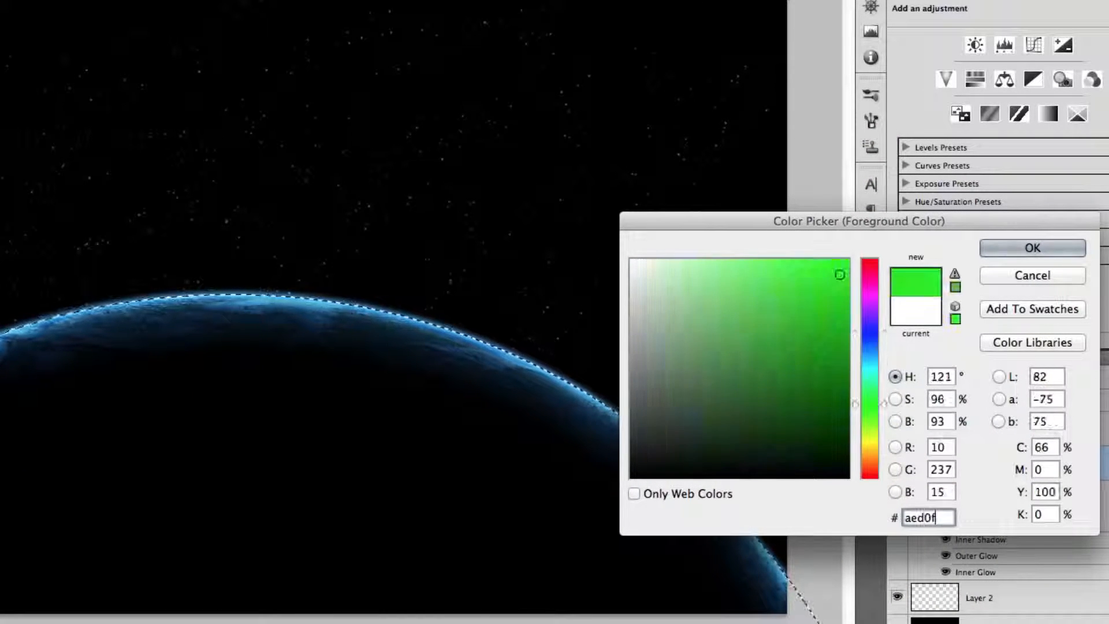
key("Return")
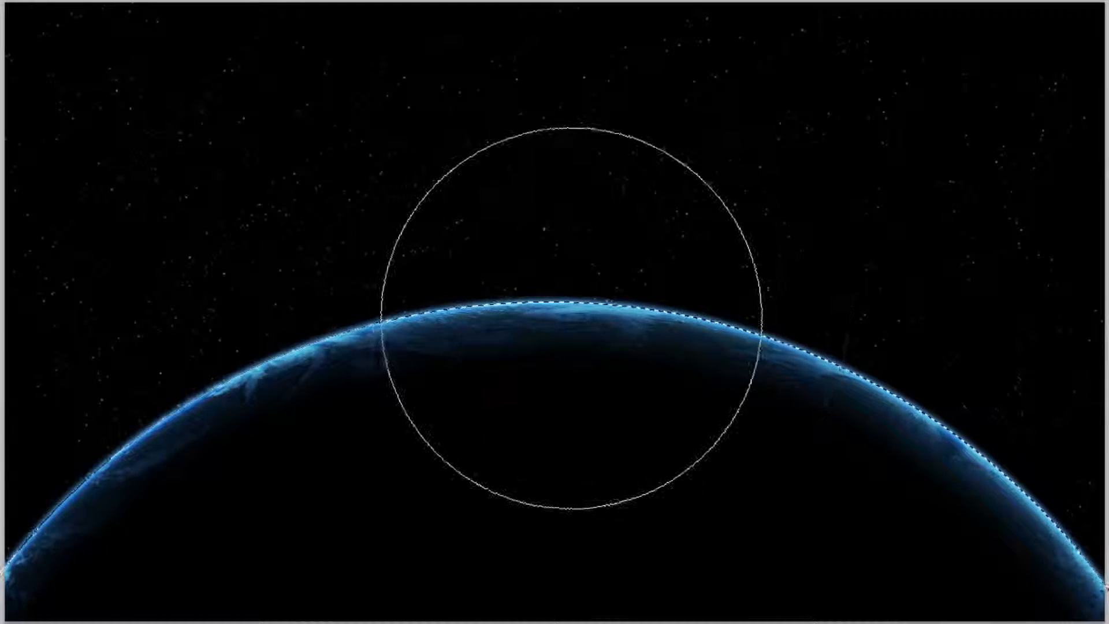
Paint a soft light-blue glow at the top of the planet on the new layer and deselect.
left_click(565, 323)
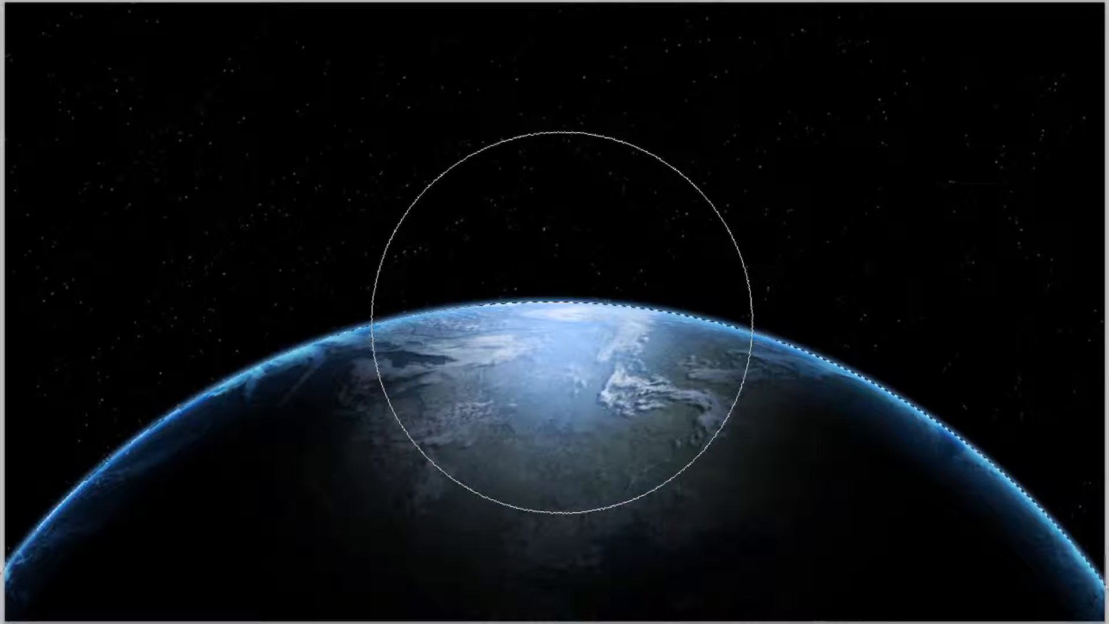
key("v")
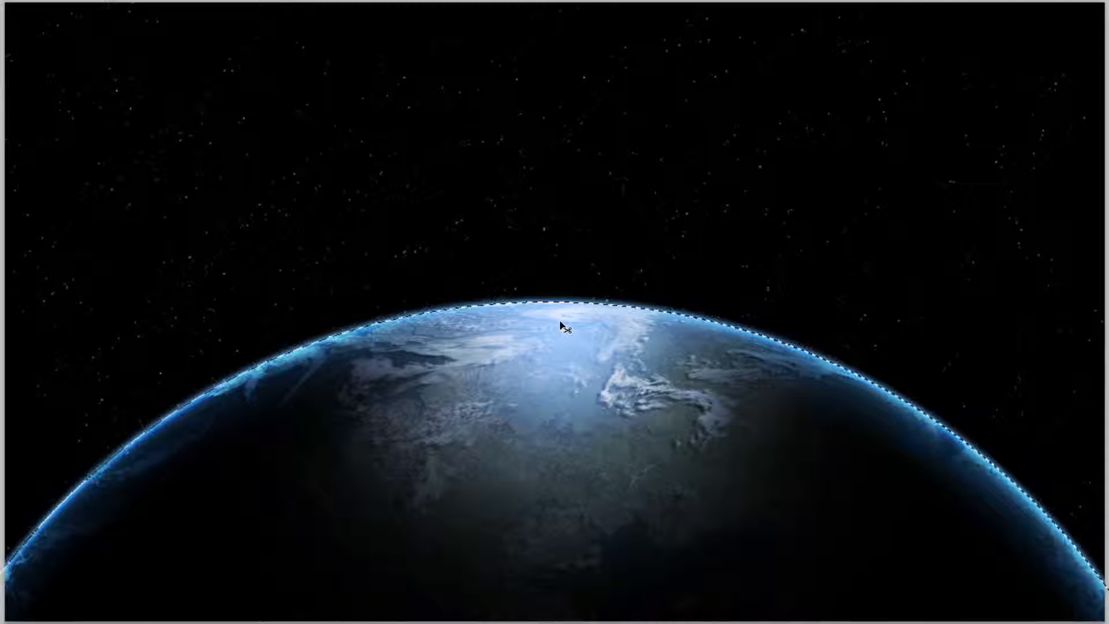
key("ctrl+d")
key("b")
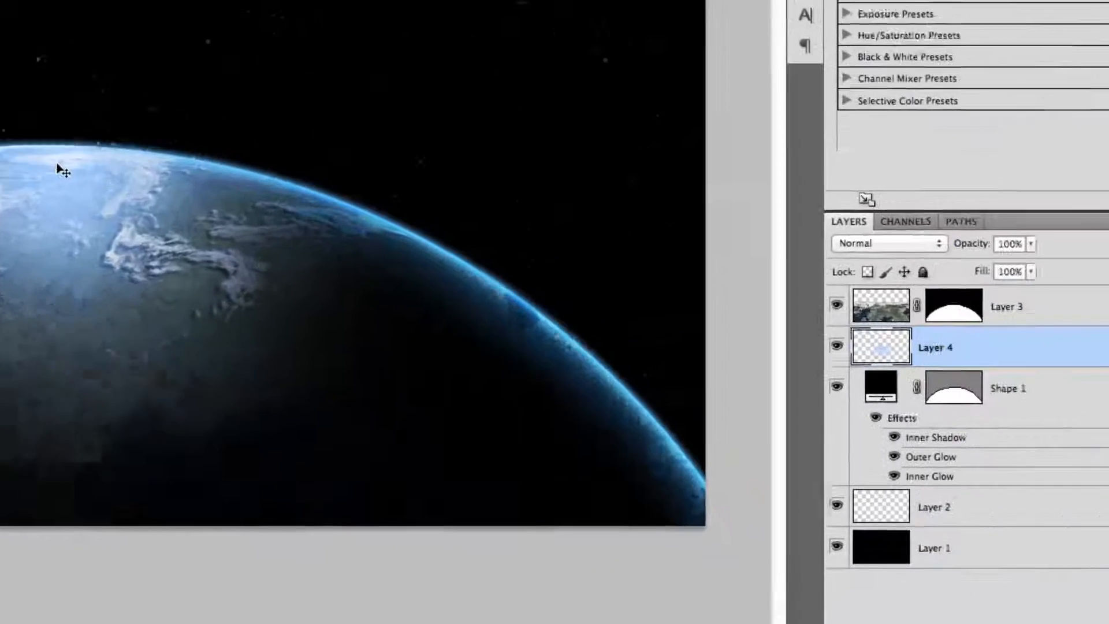
left_click(553, 314, "ctrl")
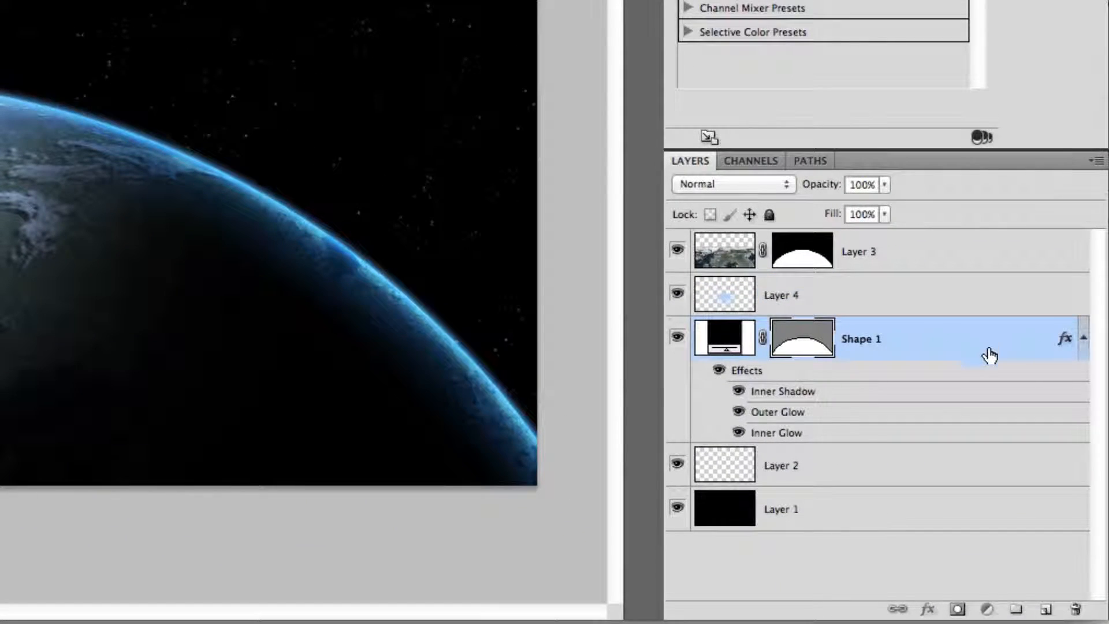
Duplicate the Shape 1 layer and clear the copy's layer style.
left_click_drag(989, 355, 1046, 609)
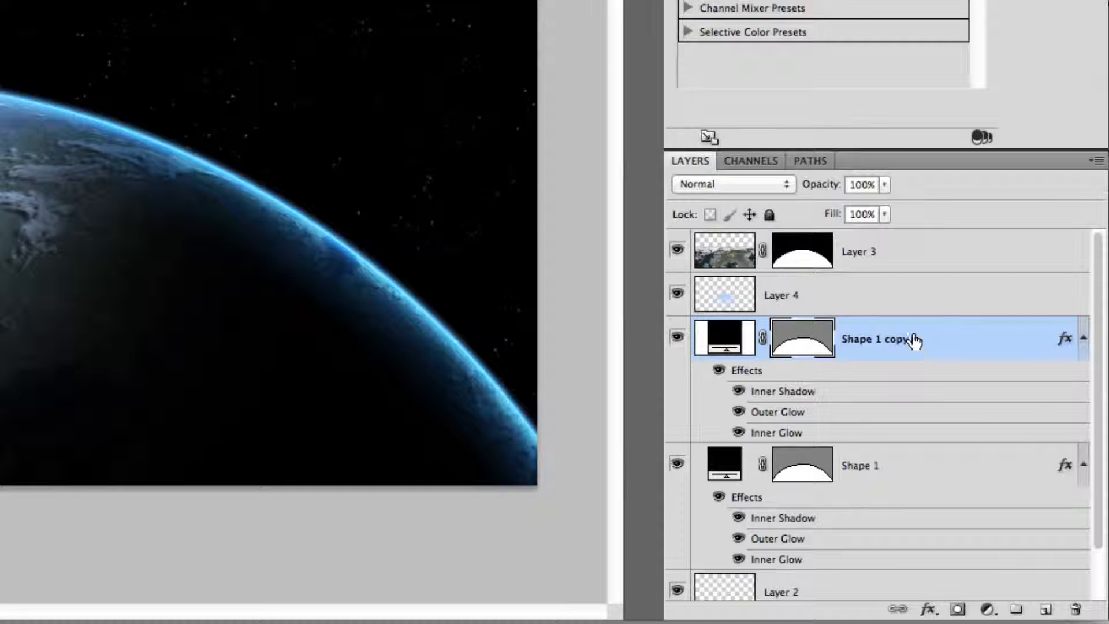
right_click(914, 347)
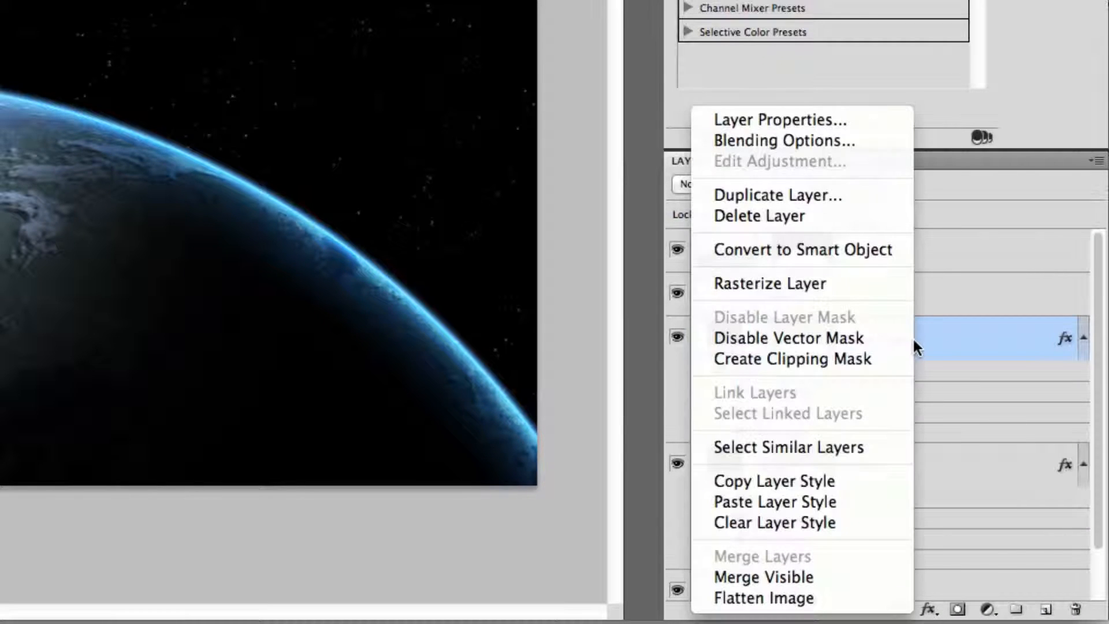
left_click(854, 527)
Move Shape 1 copy beneath Shape 1 and give it an Outer Glow in Linear Dodge (Add) at 100% opacity.
left_click_drag(899, 354, 889, 479)
double_click(936, 472)
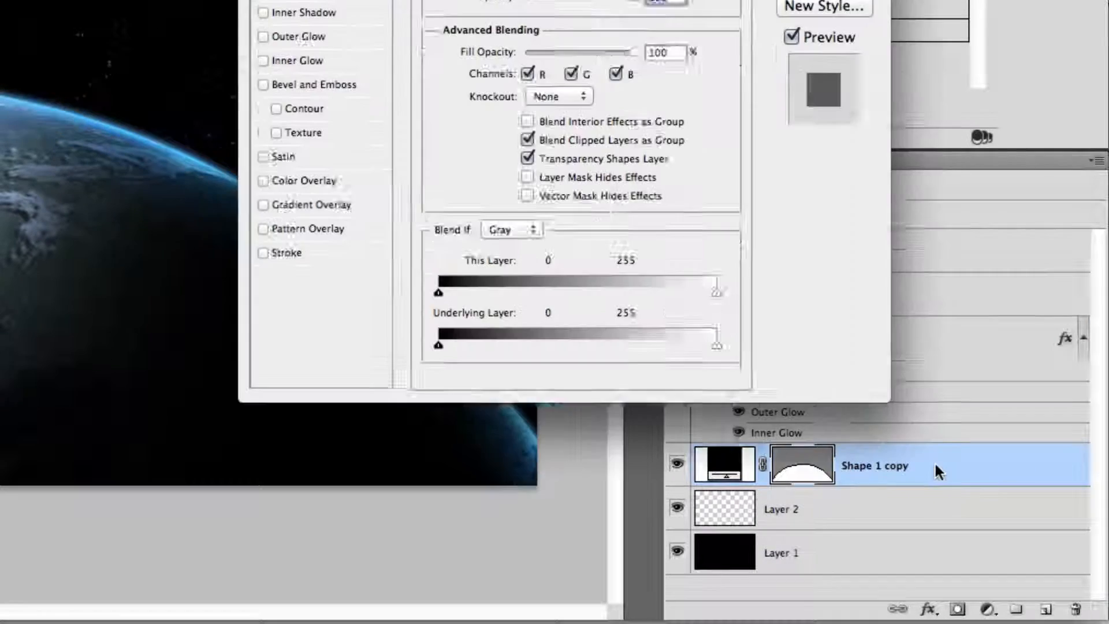
left_click(336, 37)
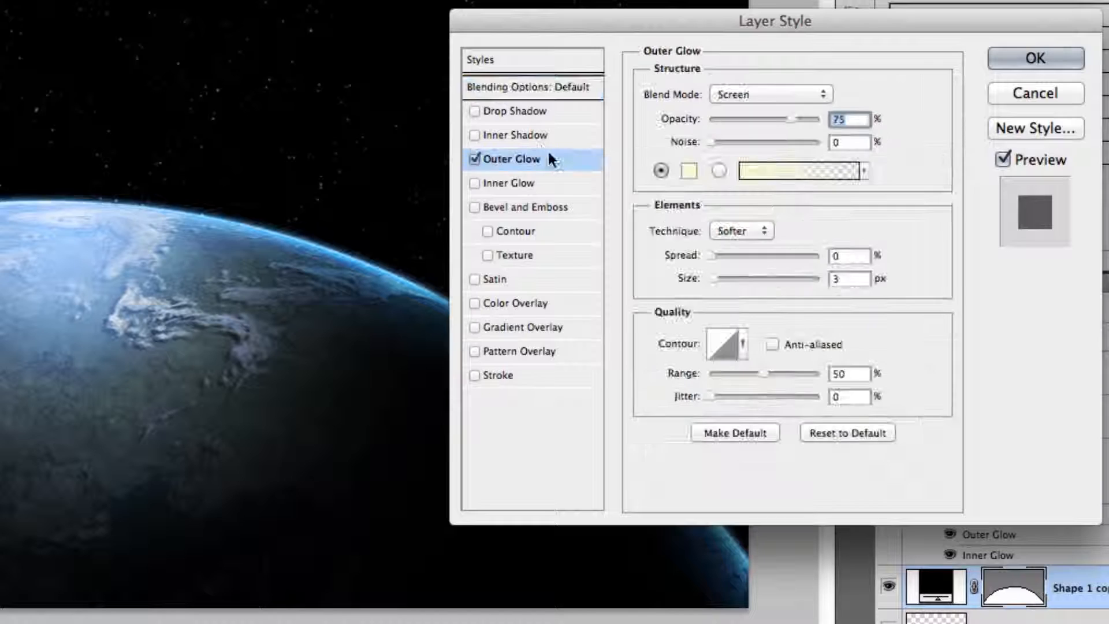
left_click(815, 94)
left_click(803, 120)
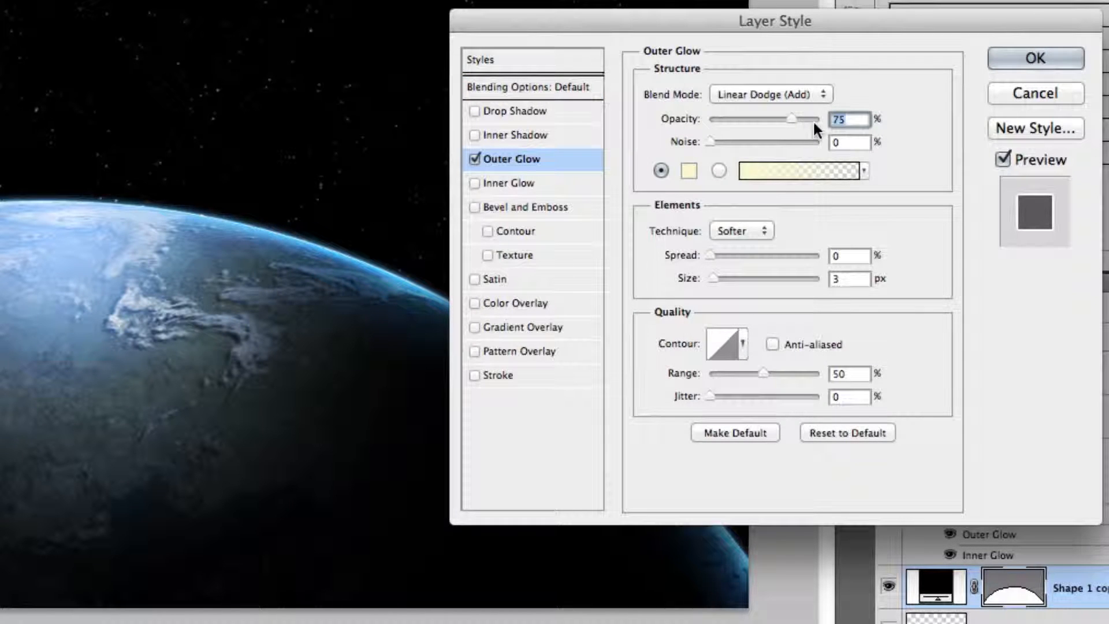
type("100")
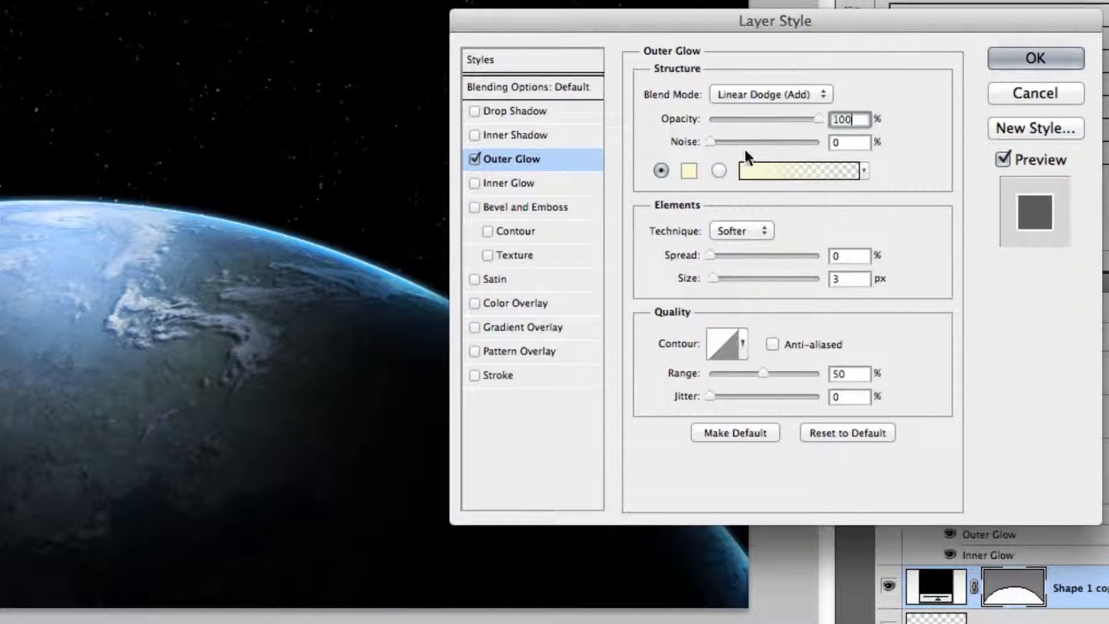
Set the Outer Glow color to #419aff.
left_click(689, 170)
left_click(928, 486)
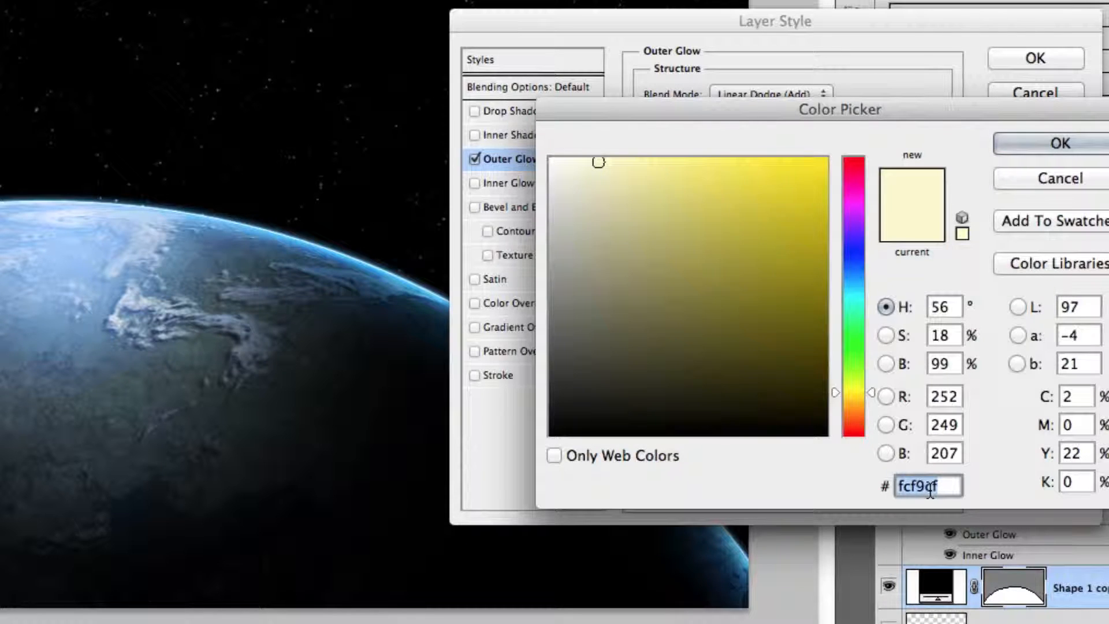
type("419aff")
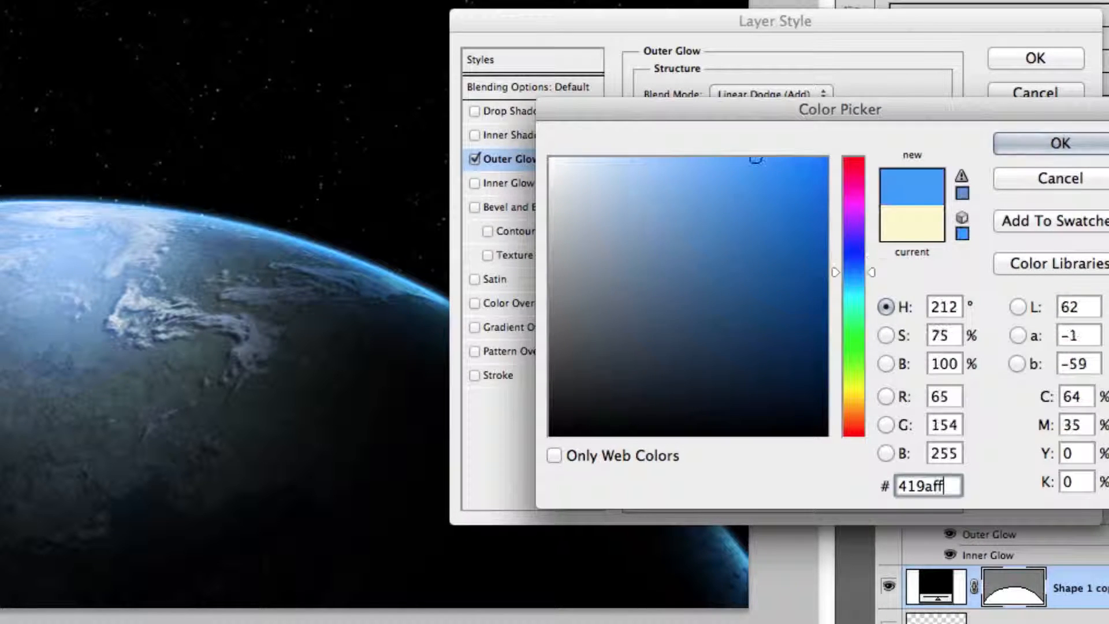
key("Return")
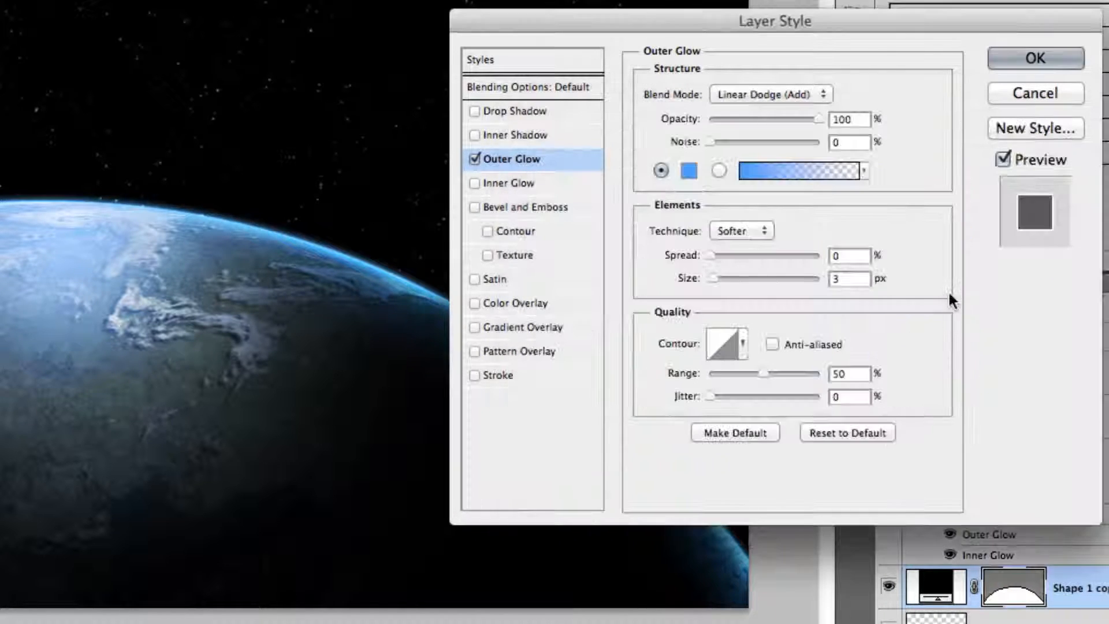
Set the Outer Glow size to 155 px and range to 60%, then apply the style.
double_click(846, 278)
type("155")
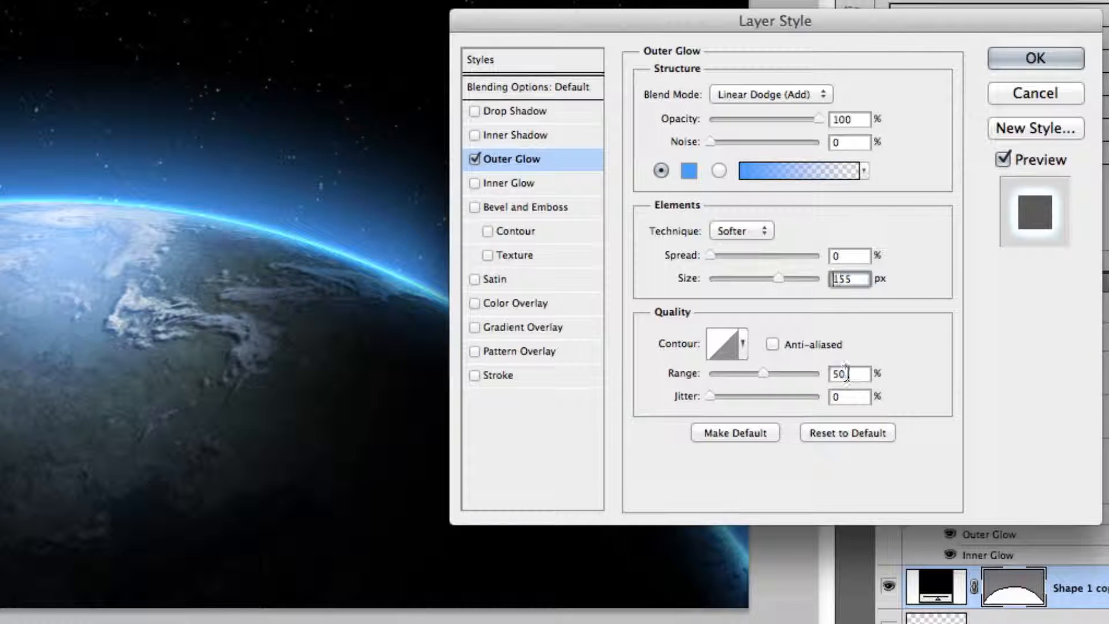
double_click(847, 373)
type("60")
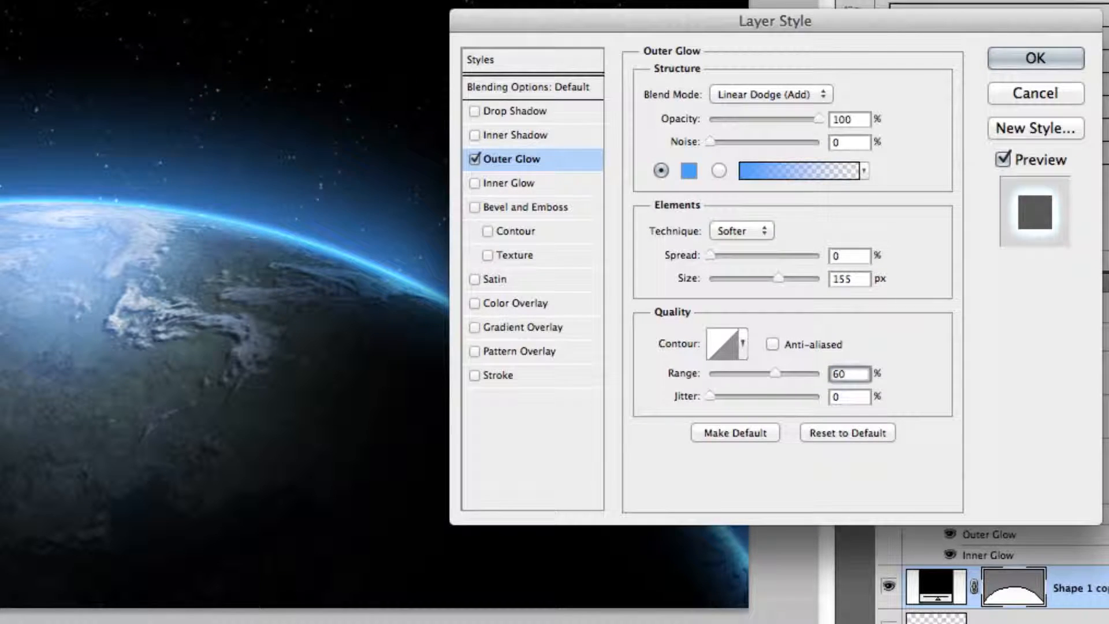
key("Return")
Free-transform Shape 1 copy, narrowing it horizontally to about 83% width.
key("super+t")
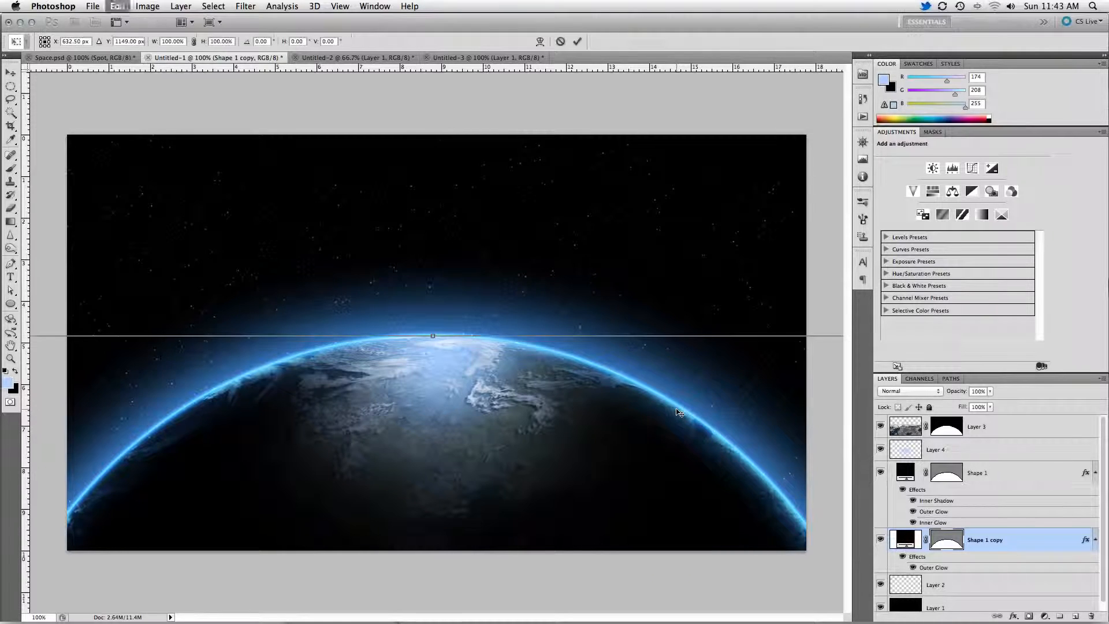
key("super+minus")
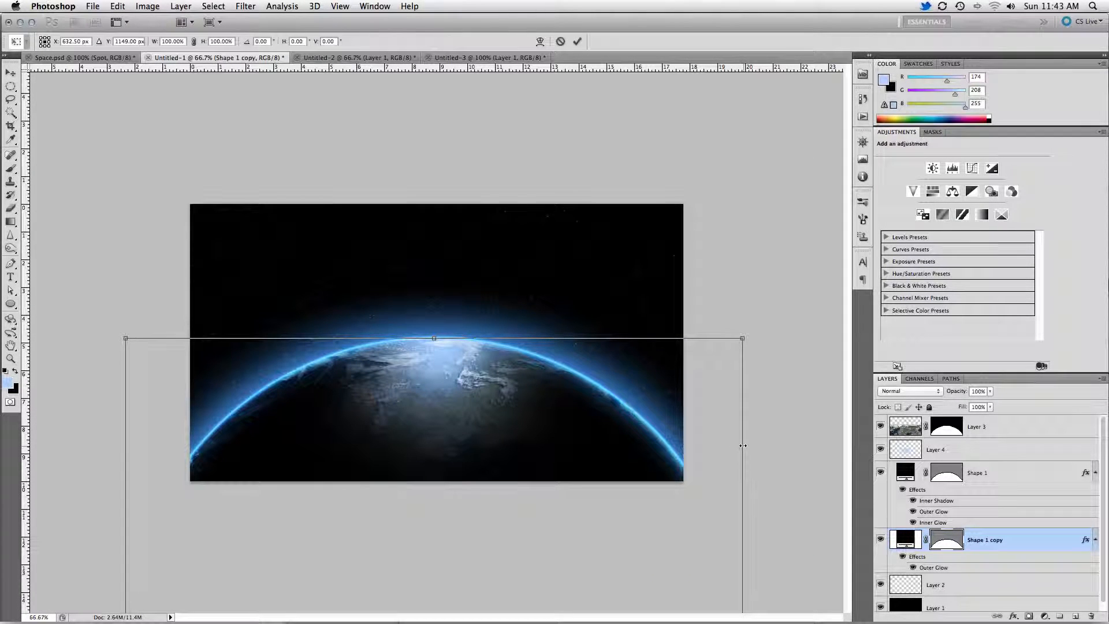
left_click_drag(745, 448, 689, 443)
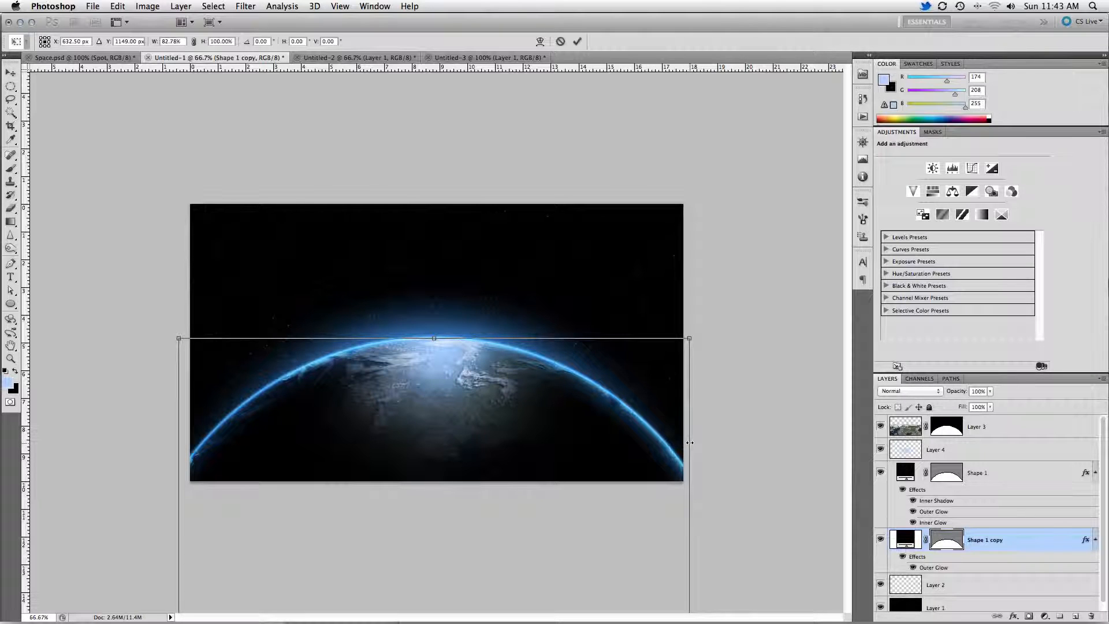
key("Return")
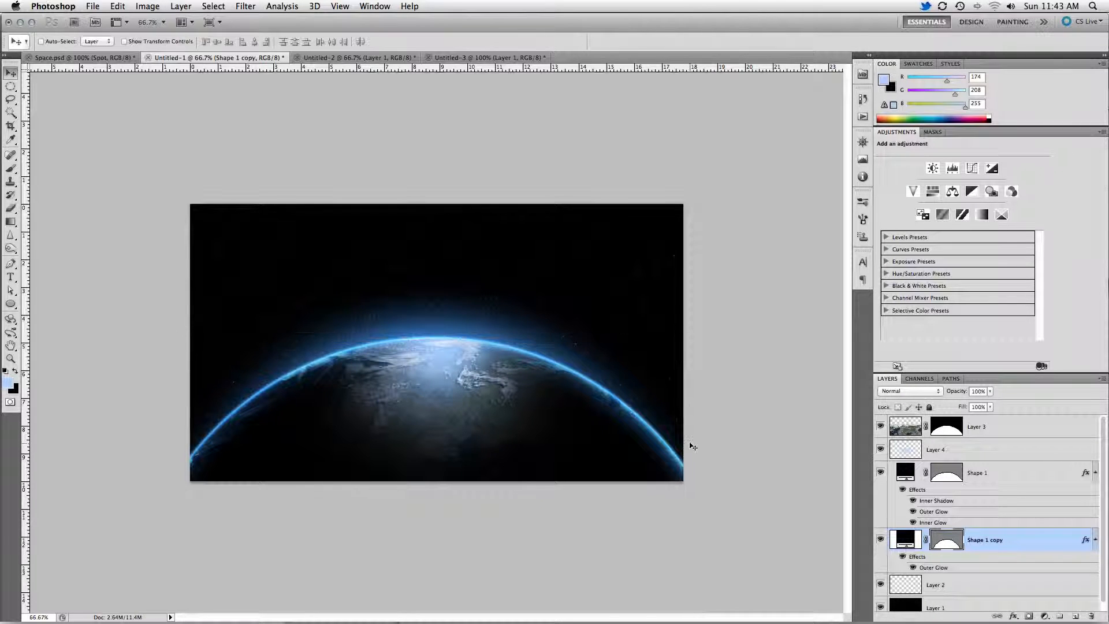
Select Layer 2 and paint a bright glow behind the planet's top edge.
key("super+1")
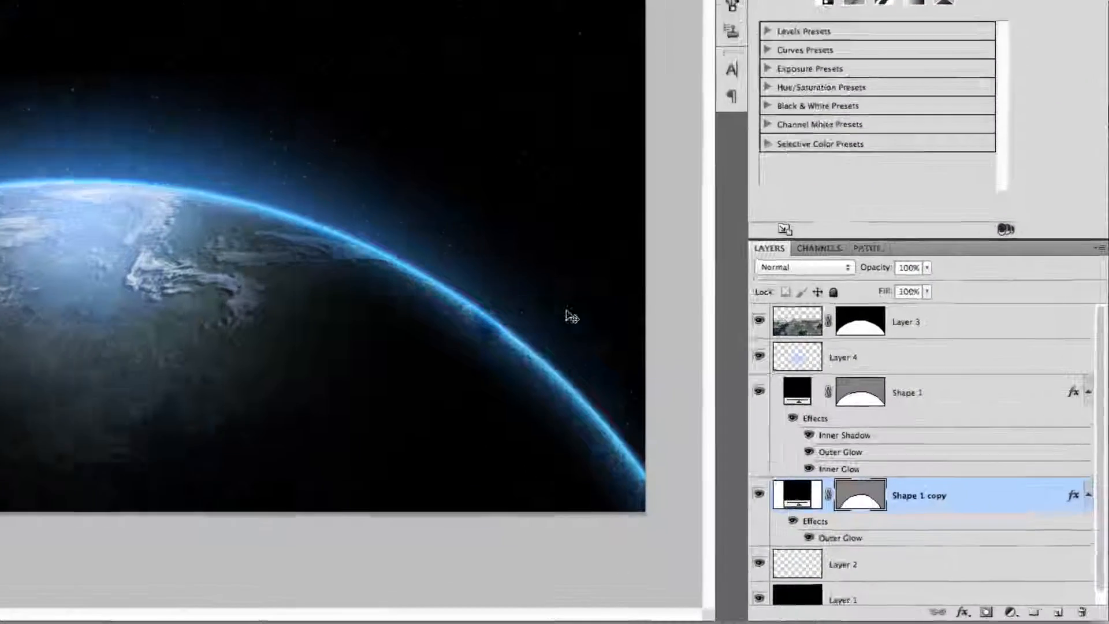
scroll(966, 511, "down", 1)
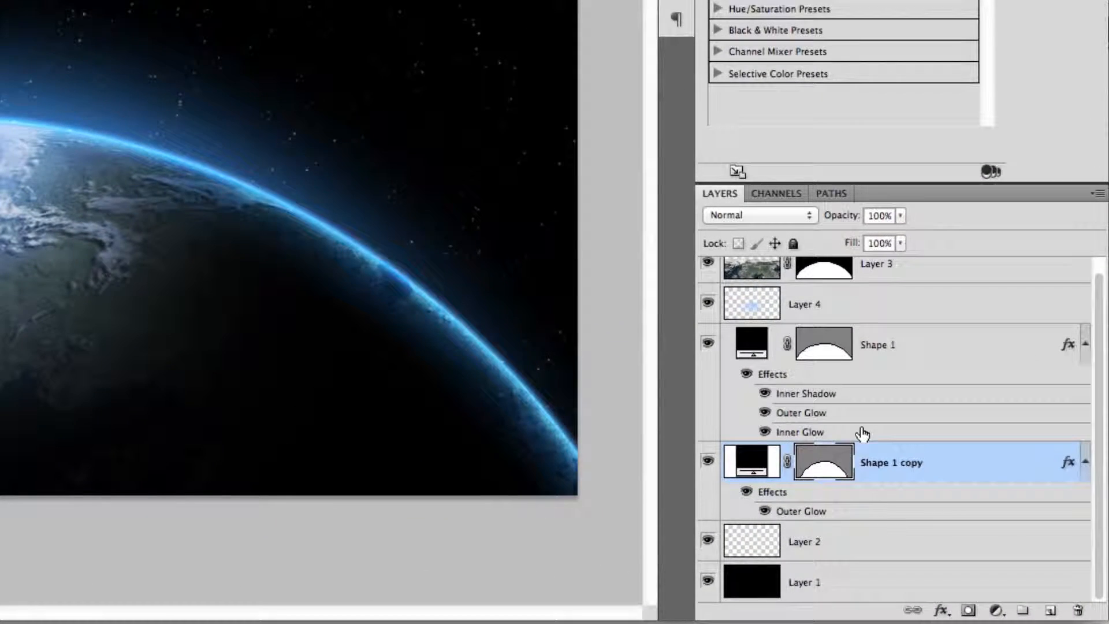
left_click(912, 543)
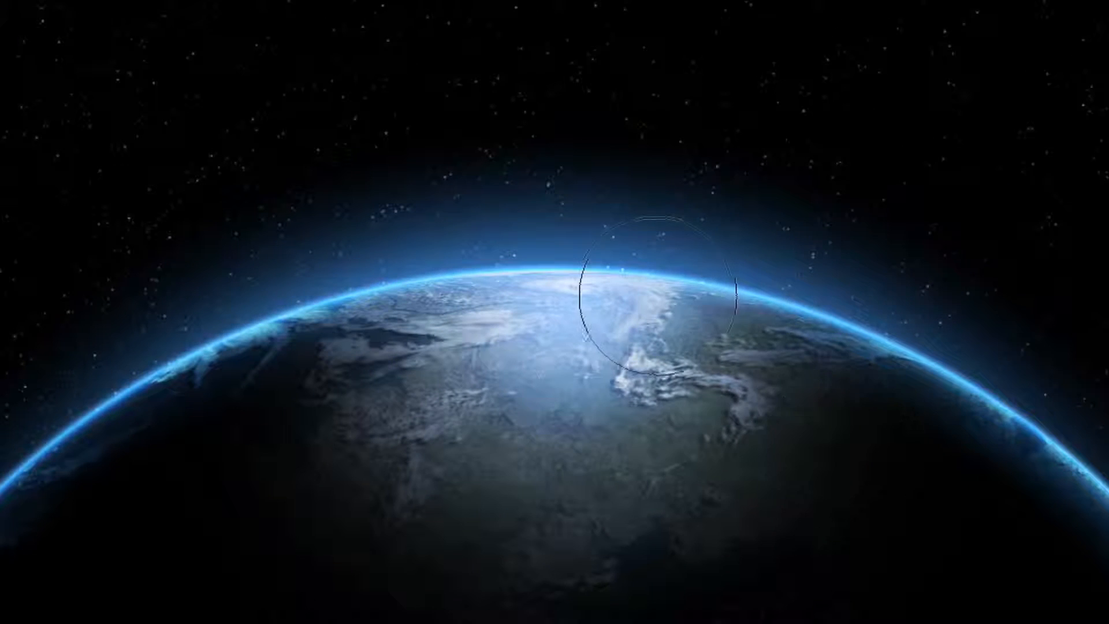
right_click(631, 298)
key("Return")
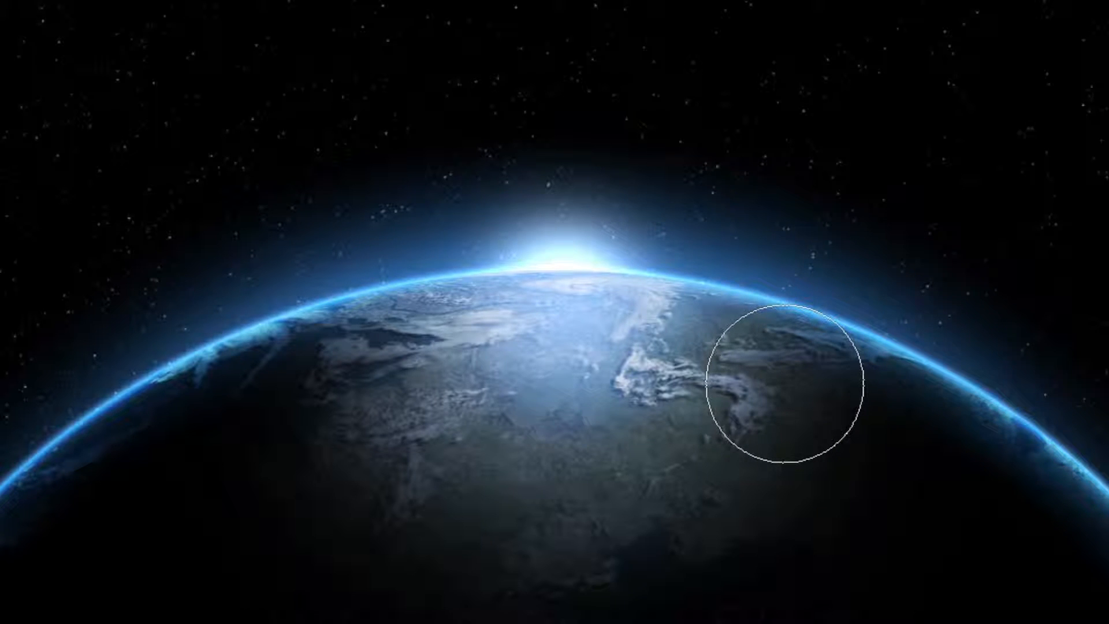
Add a new layer with default settings and set the brush size to 5 px.
key("ctrl+shift+n")
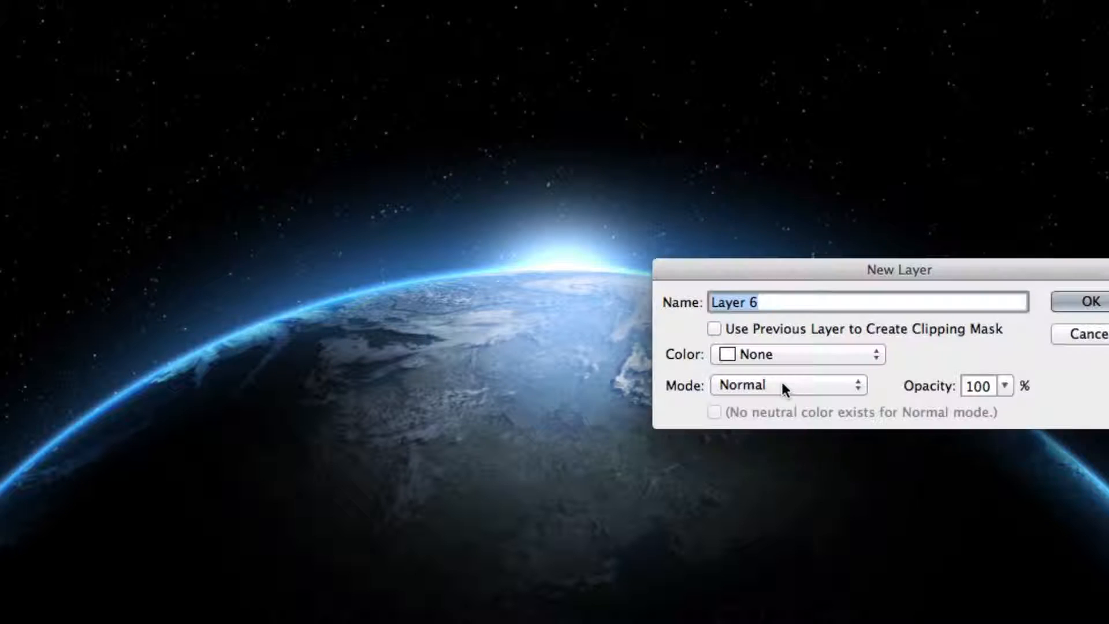
key("Return")
right_click(559, 293)
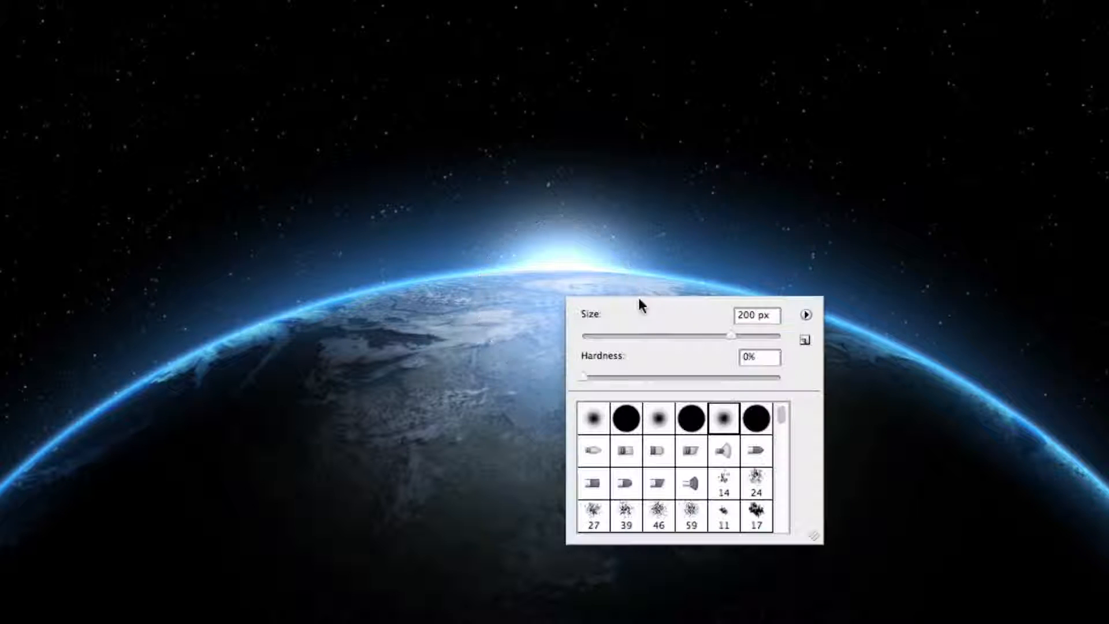
double_click(743, 313)
type("5")
key("Return")
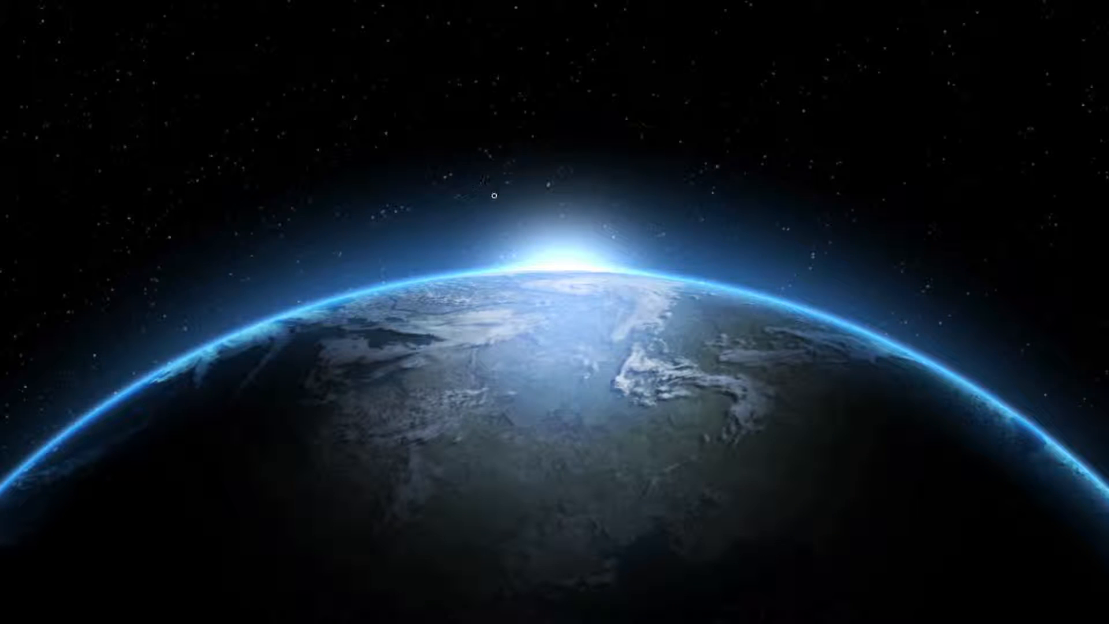
Paint a thin horizontal light line about 150 px long above the glow and switch to the Move tool.
left_click_drag(484, 198, 647, 198)
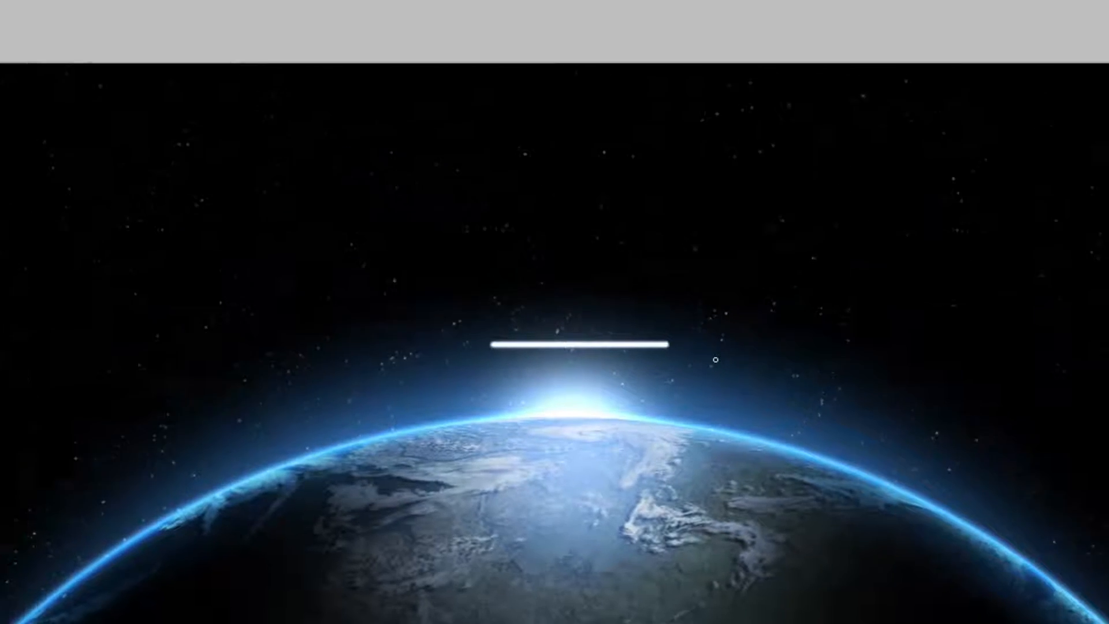
key("v")
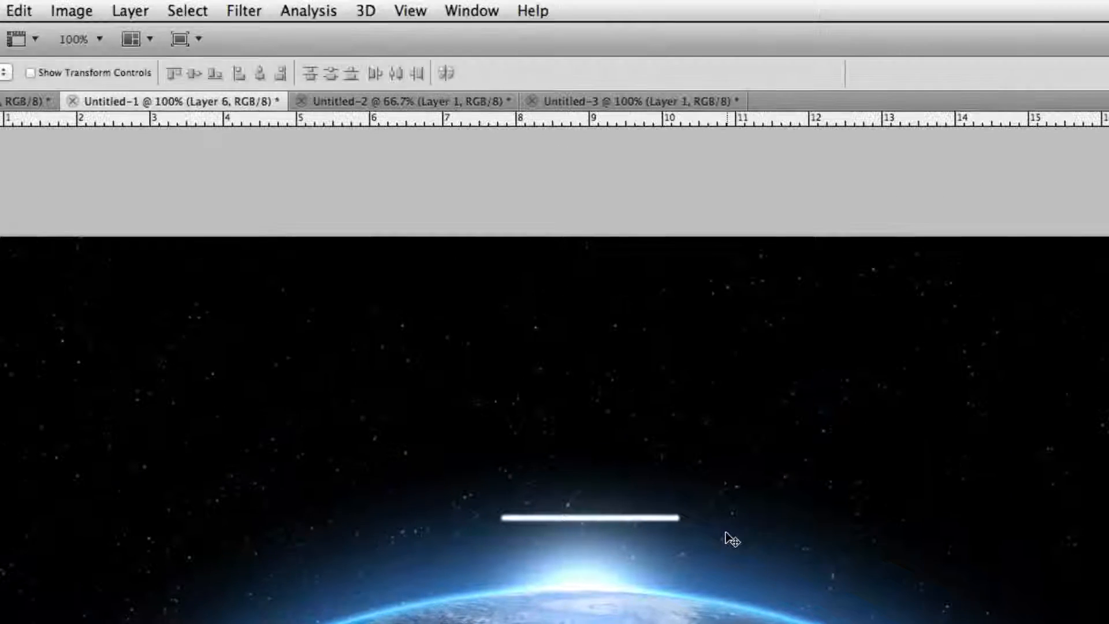
Apply a Motion Blur to the light line with angle 0° and distance 500 pixels.
left_click(243, 10)
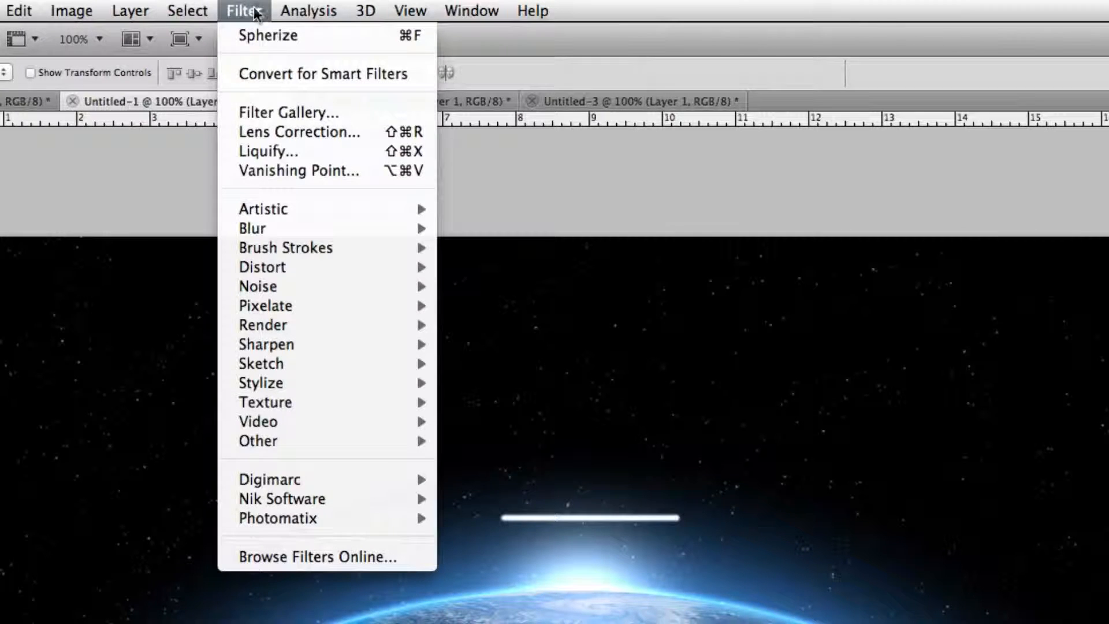
mouse_move(351, 227)
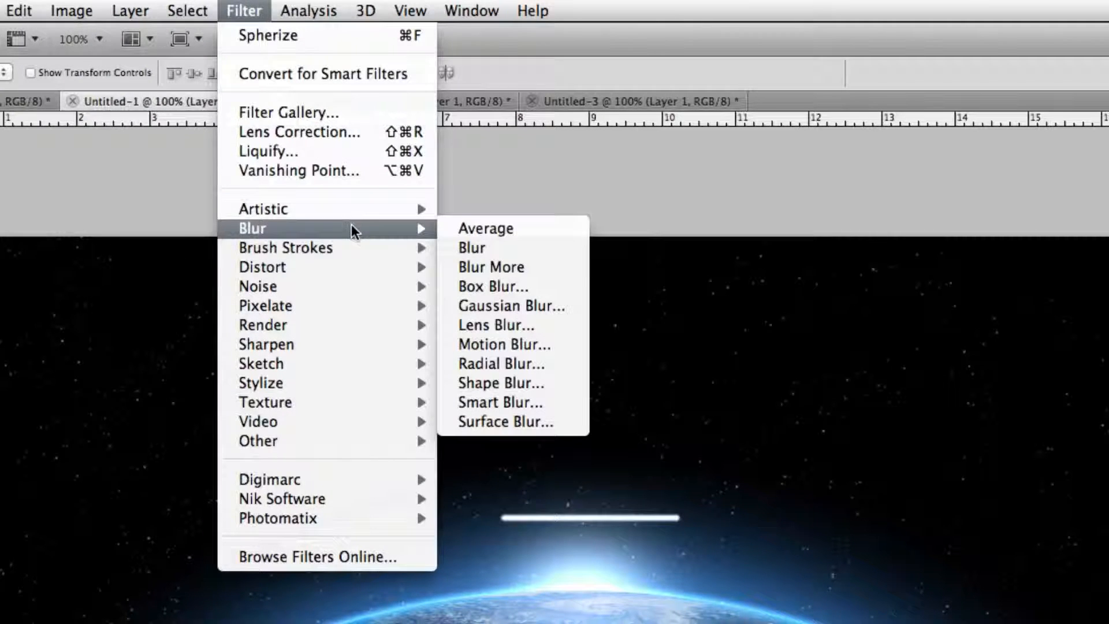
left_click(515, 344)
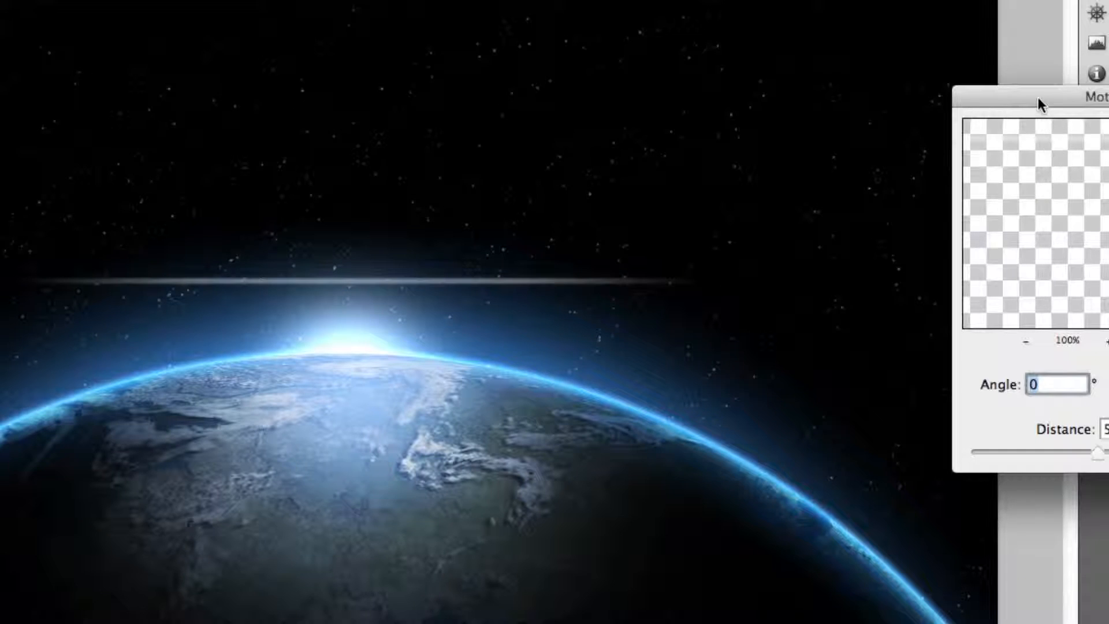
left_click_drag(1038, 97, 787, 97)
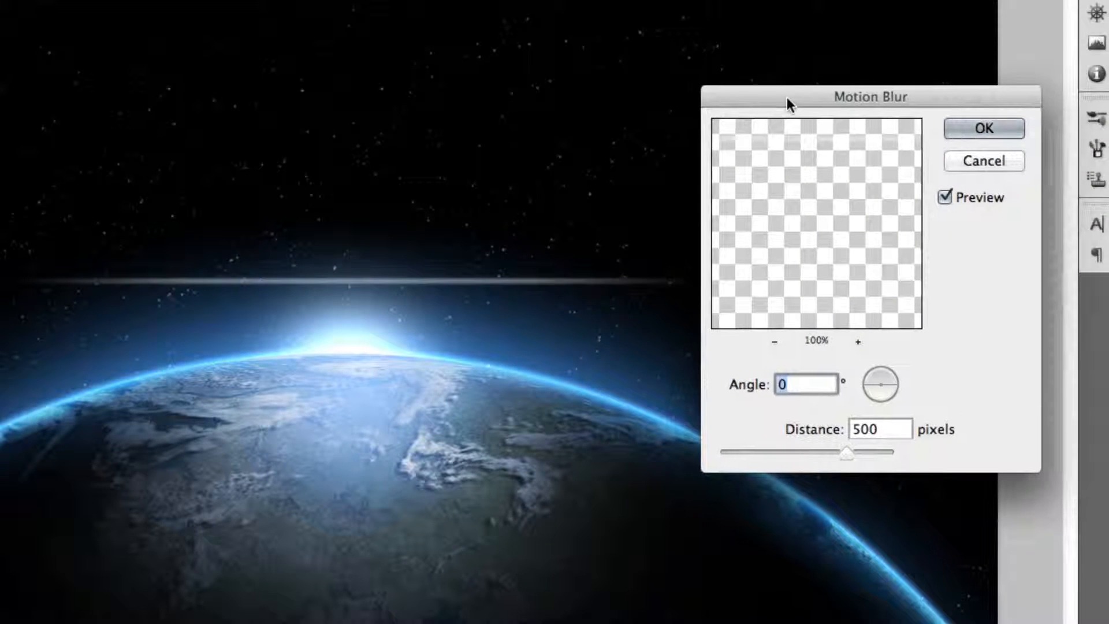
double_click(888, 429)
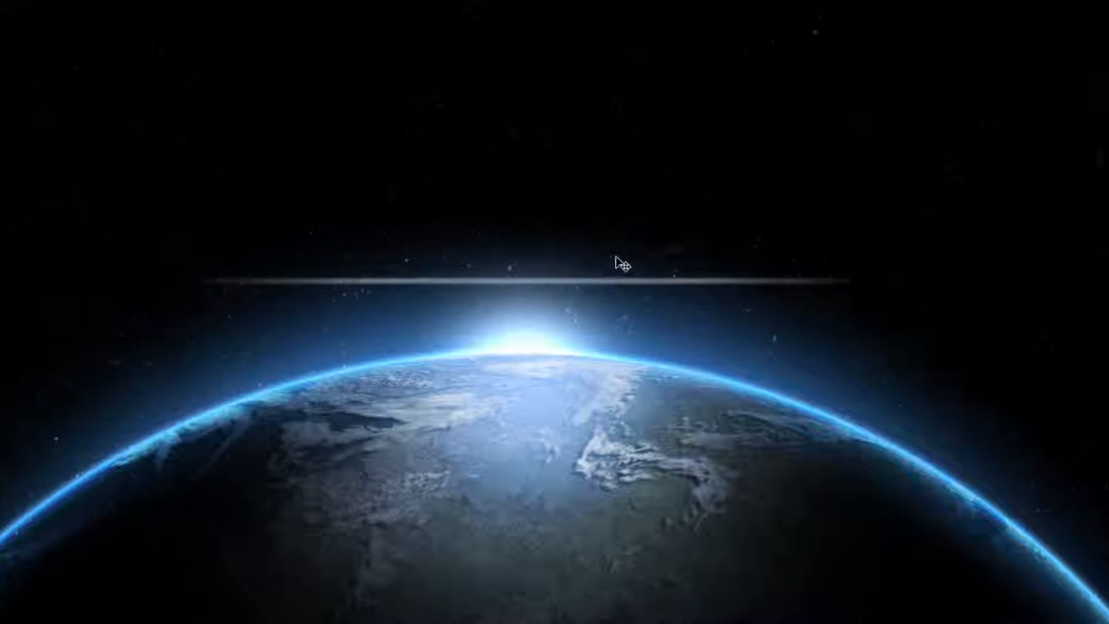
left_click_drag(647, 223, 631, 297)
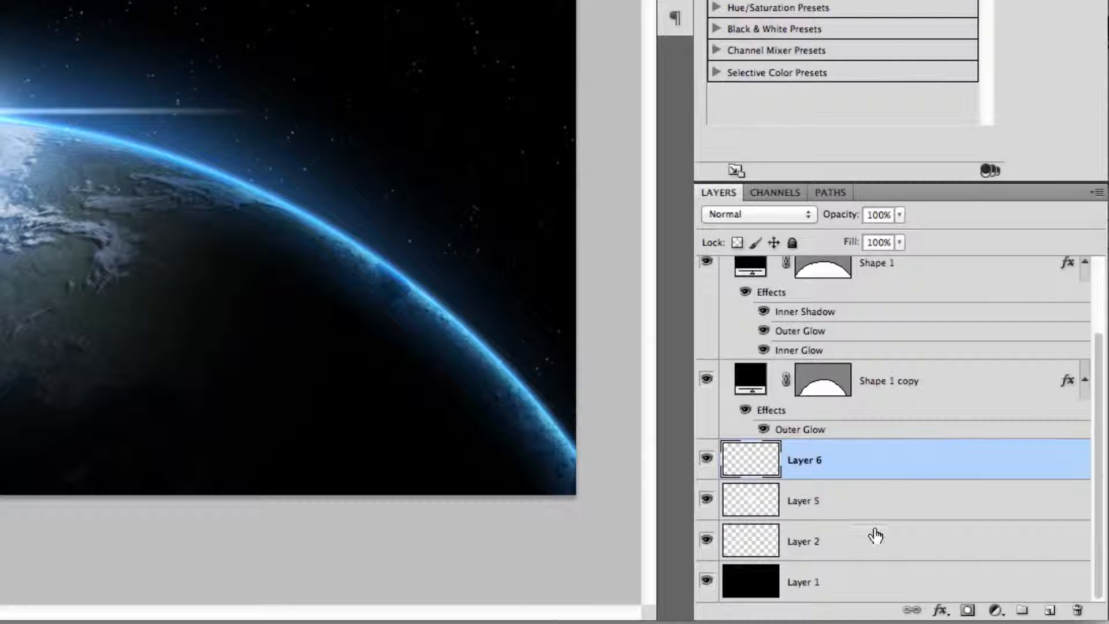
Add a new layer above Layer 2 and set the foreground color to 3e78cf.
left_click(871, 544)
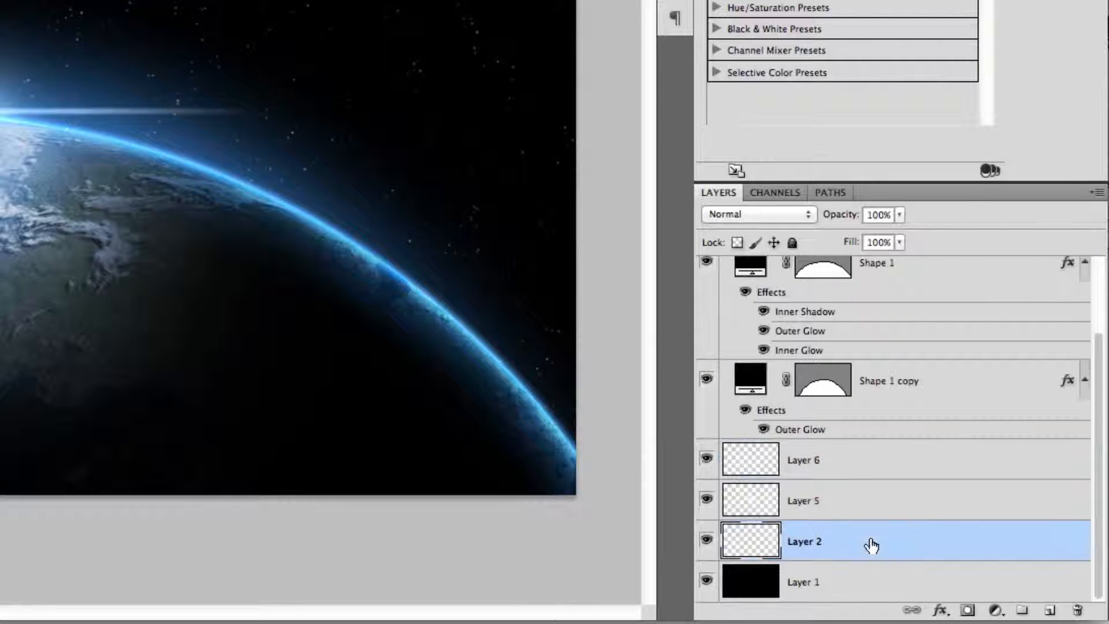
left_click(1050, 611)
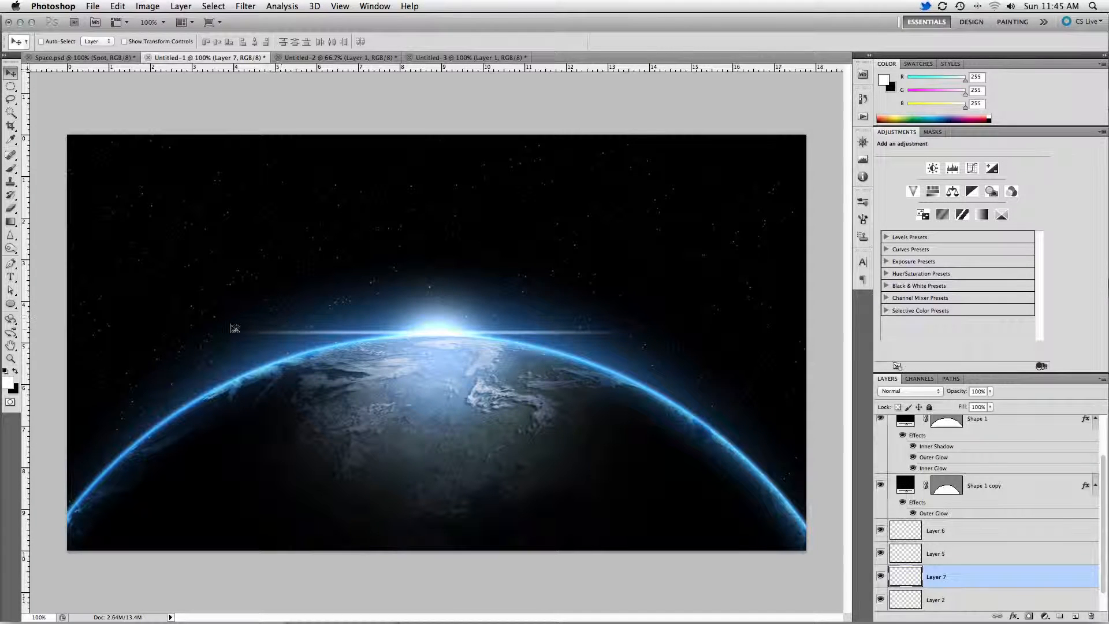
left_click(9, 382)
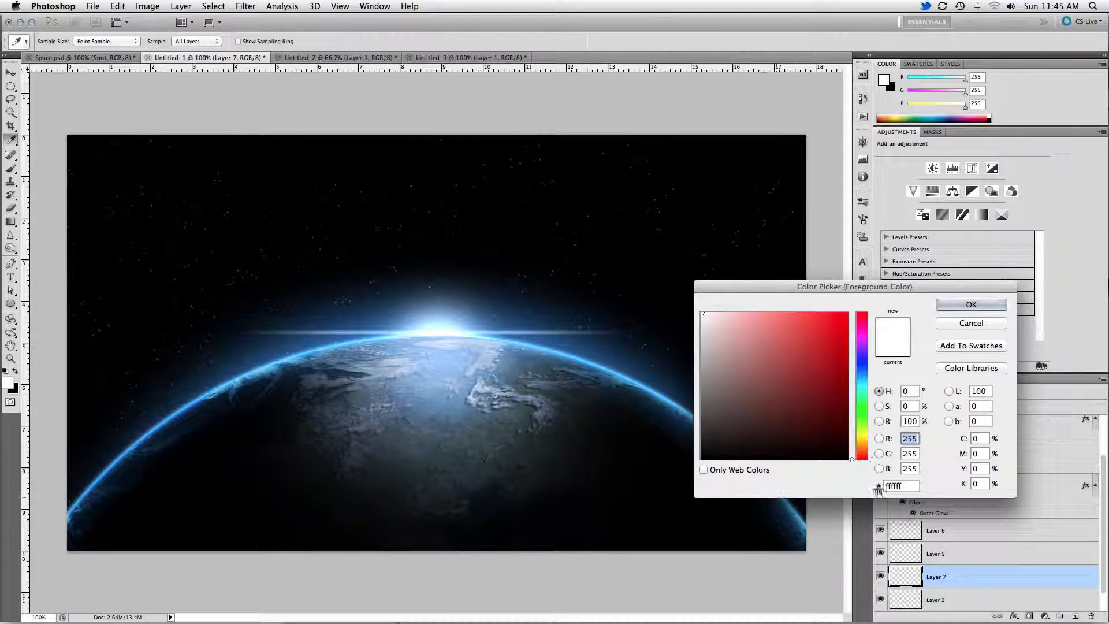
double_click(898, 486)
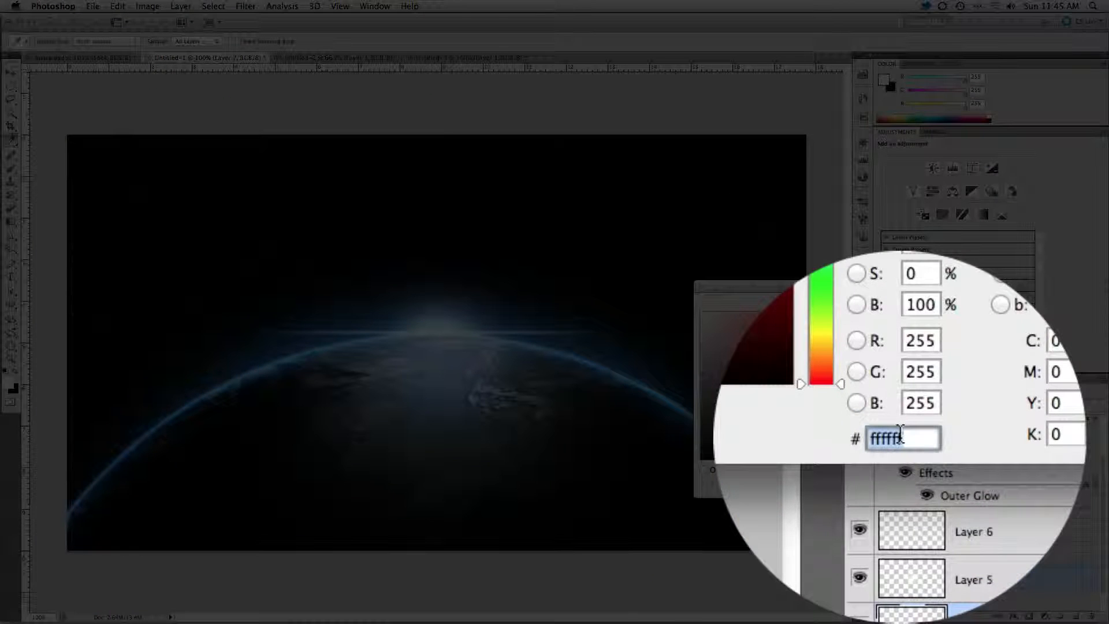
type("3e78")
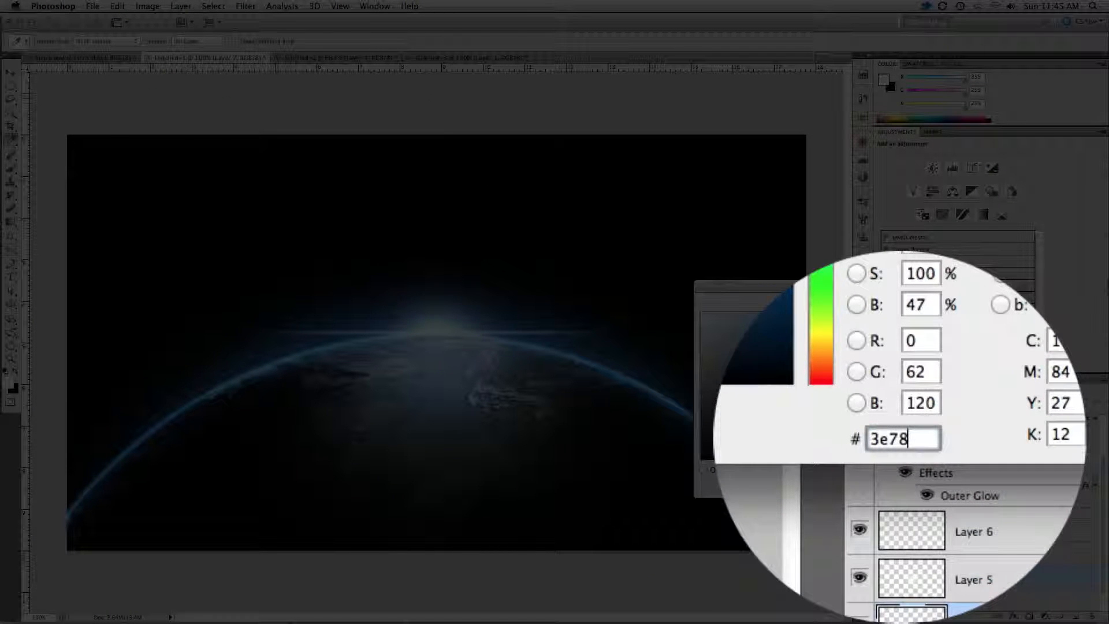
type("cf")
key("Return")
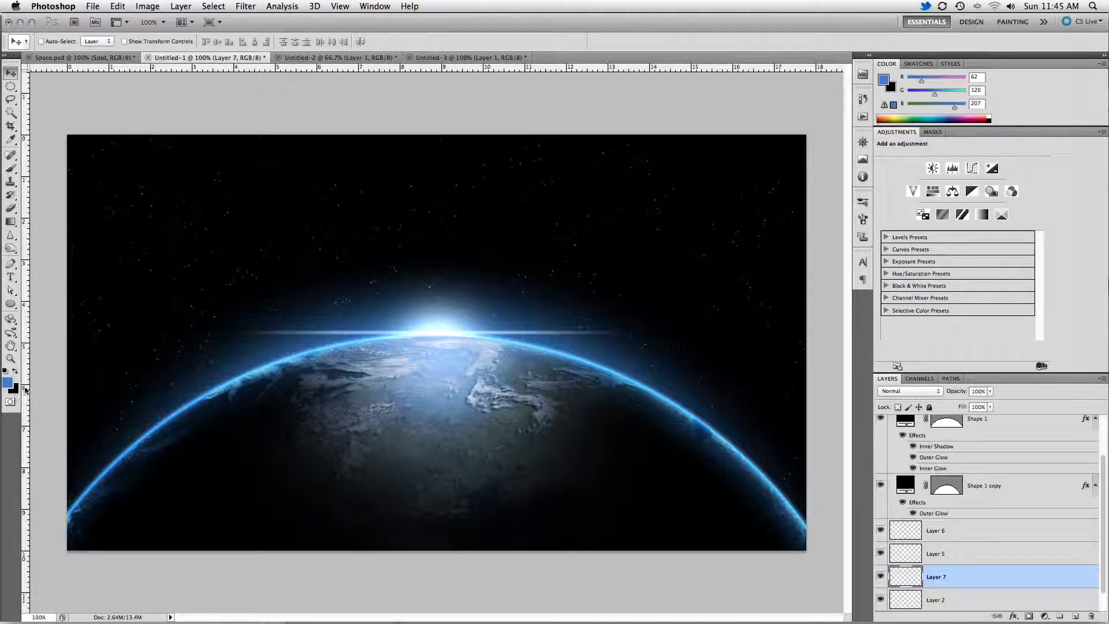
Render clouds on the new layer using the Render filter.
left_click(244, 5)
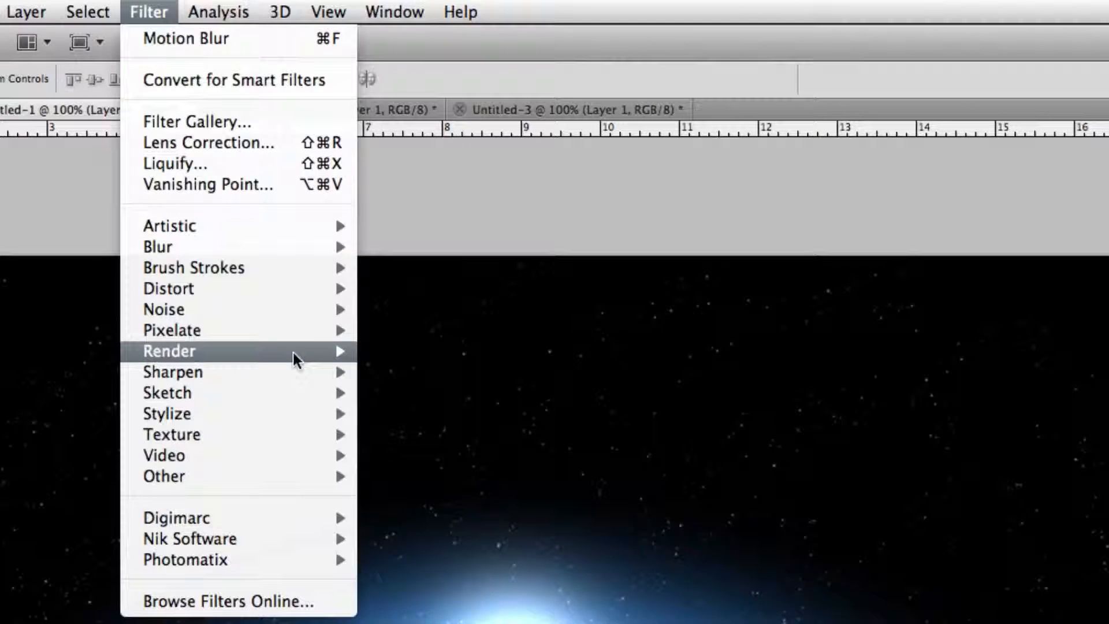
mouse_move(293, 353)
left_click(391, 350)
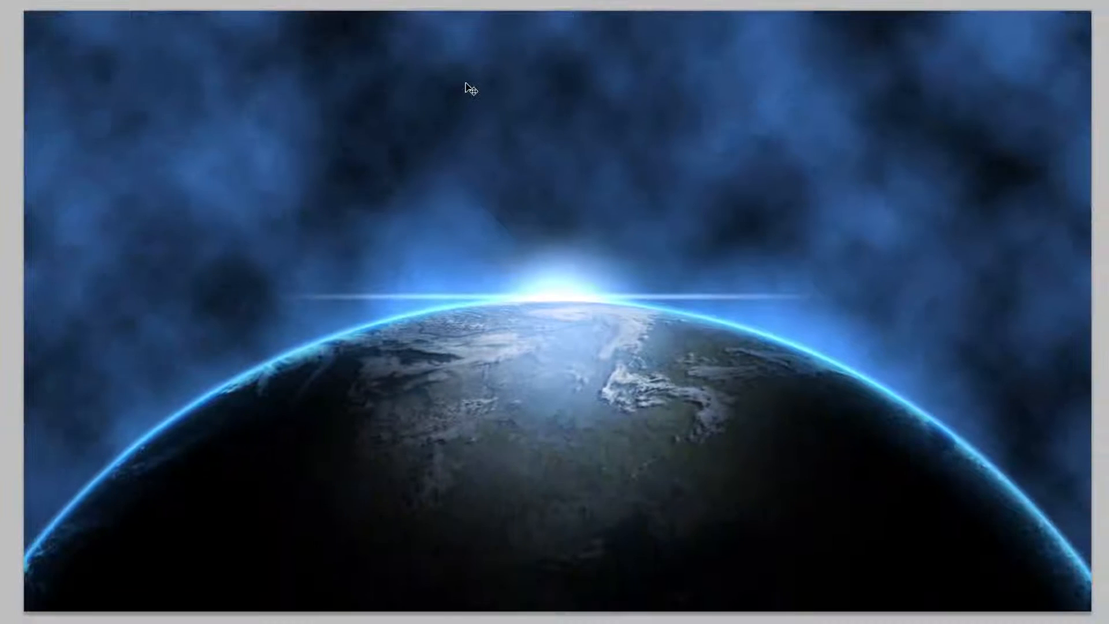